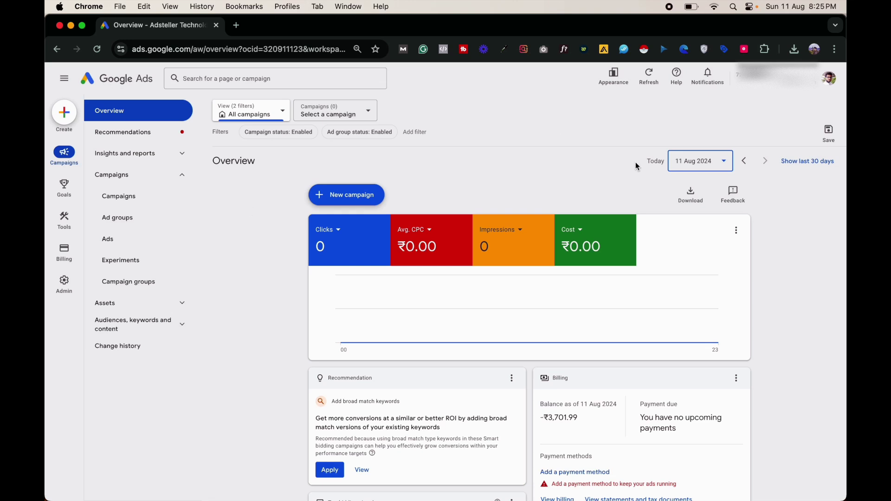
- Start a brand-new campaign from the New campaign menu
{"action": "left_click", "coordinate": [613, 75]}
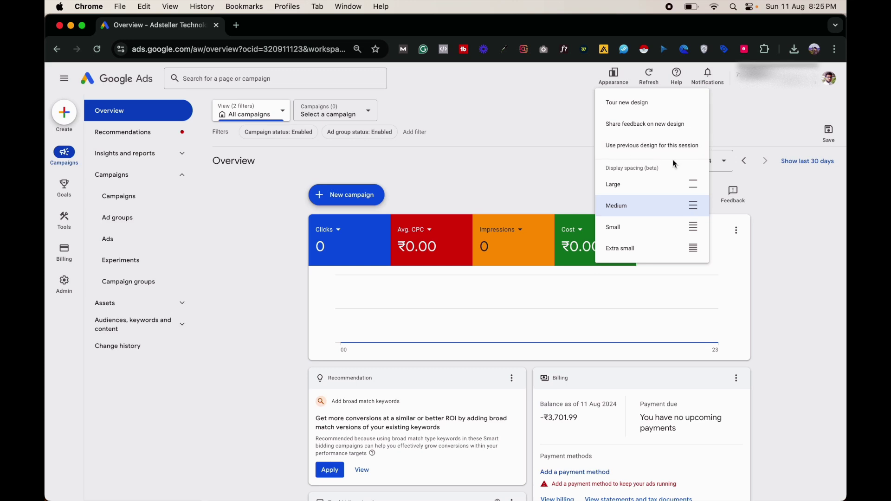
{"action": "left_click", "coordinate": [540, 187]}
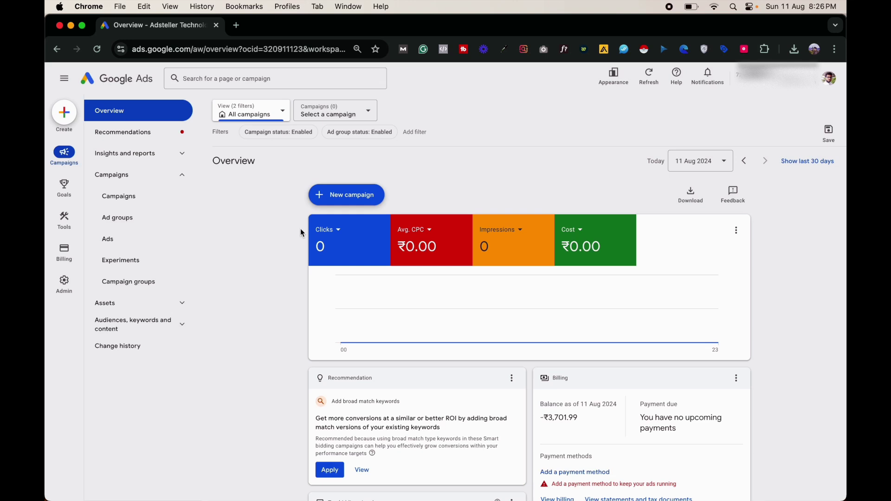
{"action": "left_click", "coordinate": [350, 197]}
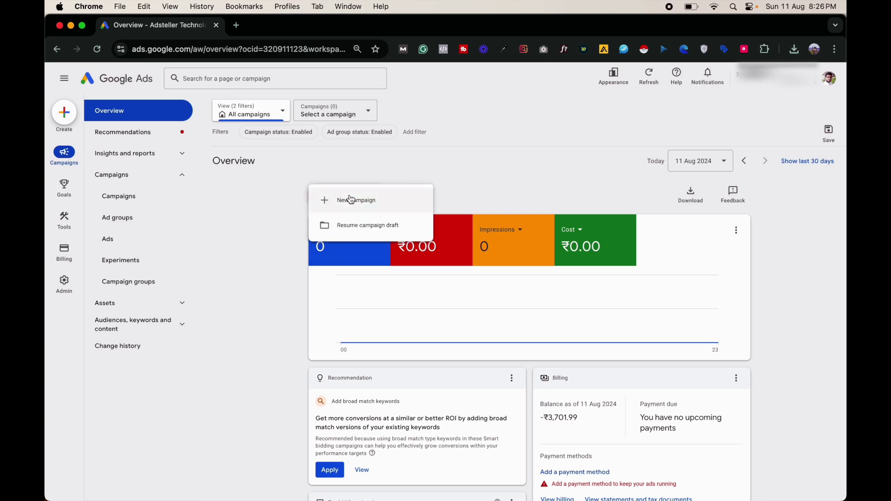
{"action": "left_click", "coordinate": [367, 200]}
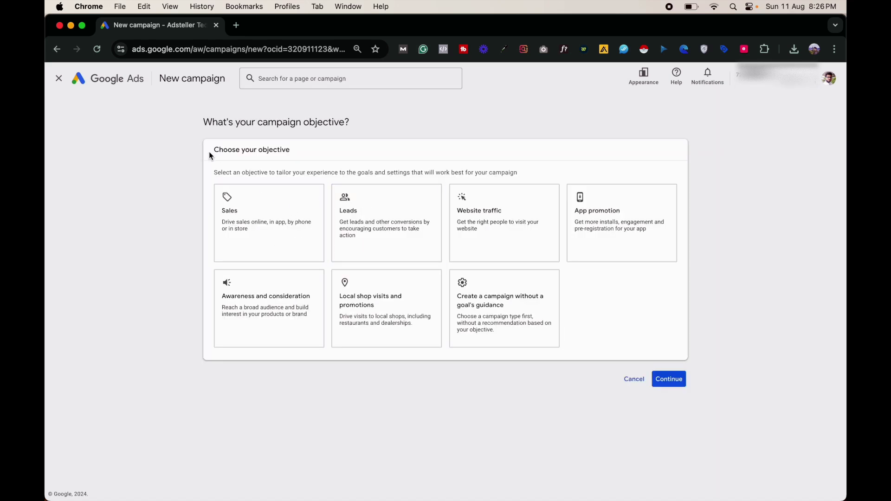
{"action": "left_click_drag", "start_coordinate": [208, 152], "coordinate": [295, 146]}
{"action": "left_click", "coordinate": [306, 147]}
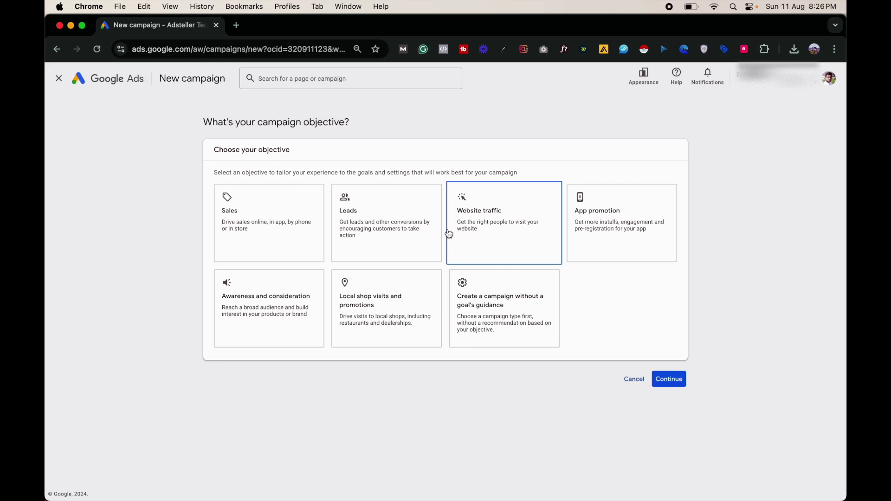
- Choose Website traffic as the campaign objective, after briefly selecting Leads
{"action": "left_click", "coordinate": [422, 229]}
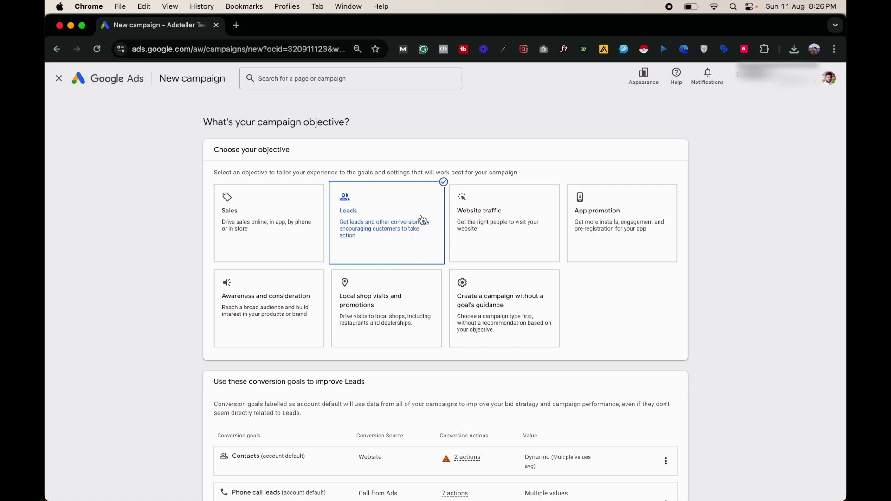
{"action": "left_click", "coordinate": [469, 231]}
{"action": "scroll", "coordinate": [478, 228], "scroll_direction": "down", "scroll_amount": 5}
{"action": "mouse_move", "coordinate": [478, 226]}
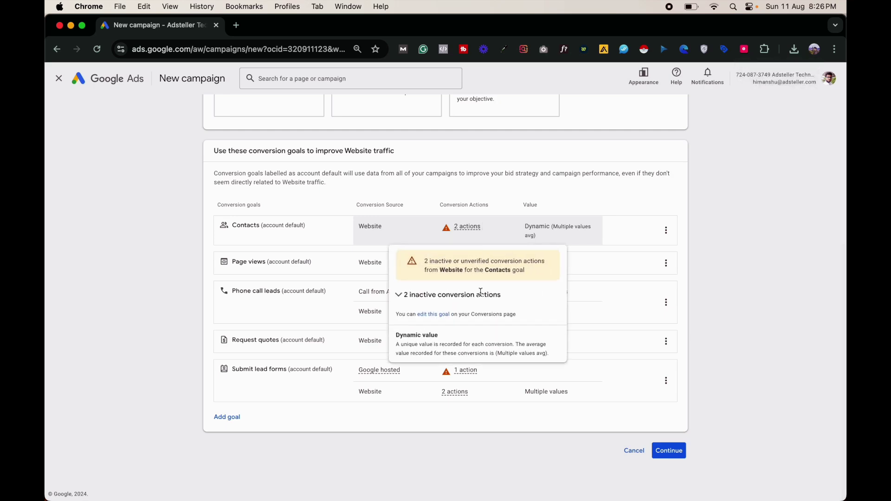
{"action": "scroll", "coordinate": [767, 279], "scroll_direction": "up", "scroll_amount": 5}
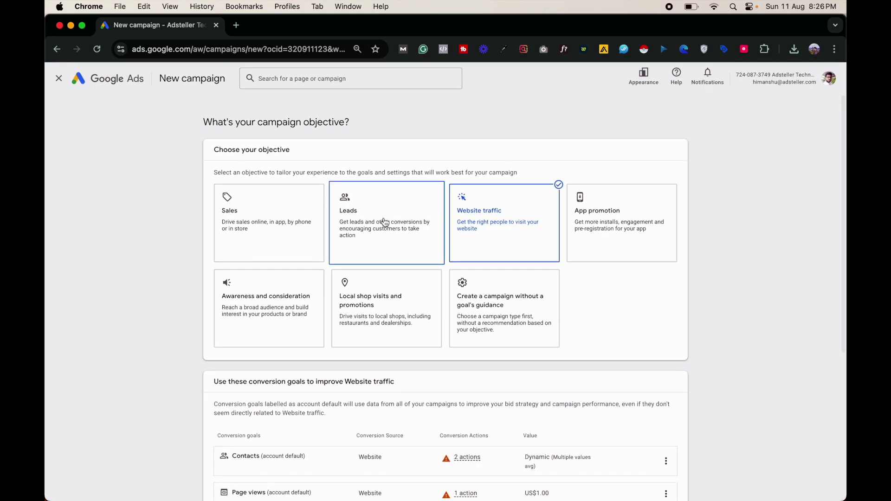
- Switch the objective back to Leads, review its five default conversion goals, and continue
{"action": "left_click", "coordinate": [384, 221]}
{"action": "scroll", "coordinate": [383, 222], "scroll_direction": "down", "scroll_amount": 4}
{"action": "scroll", "coordinate": [171, 226], "scroll_direction": "up", "scroll_amount": 4}
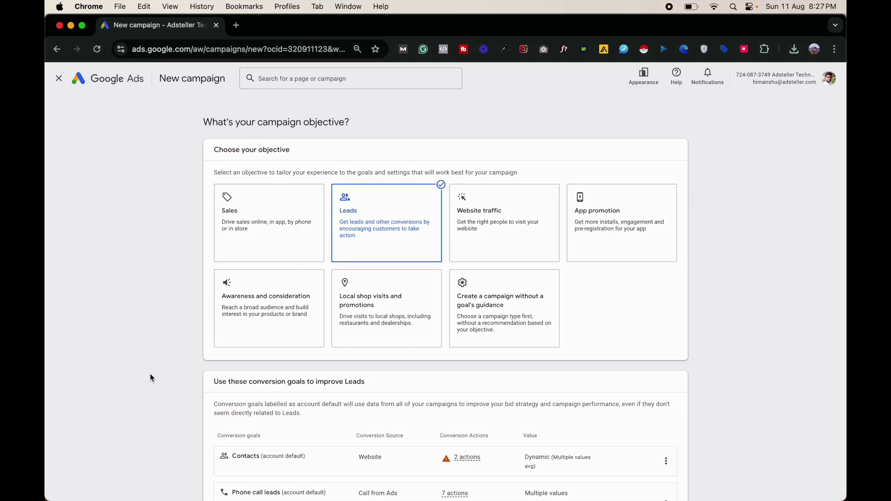
{"action": "scroll", "coordinate": [150, 376], "scroll_direction": "down", "scroll_amount": 5}
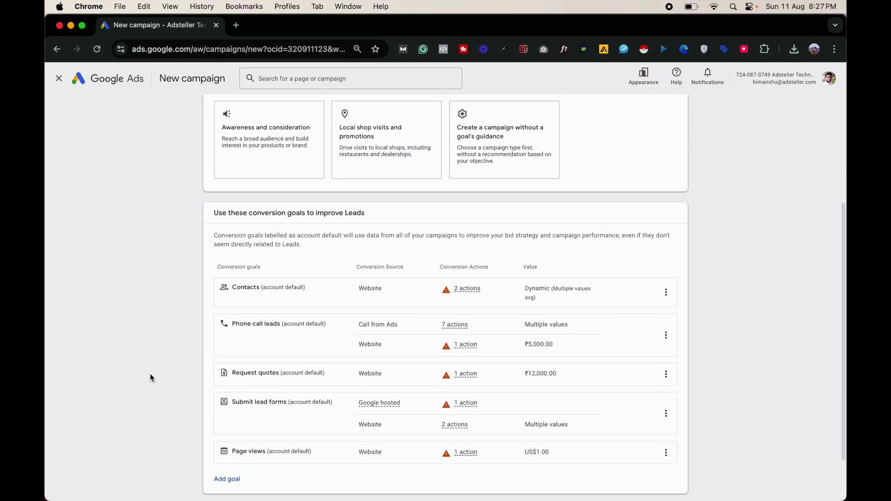
{"action": "left_click_drag", "start_coordinate": [213, 213], "coordinate": [352, 215]}
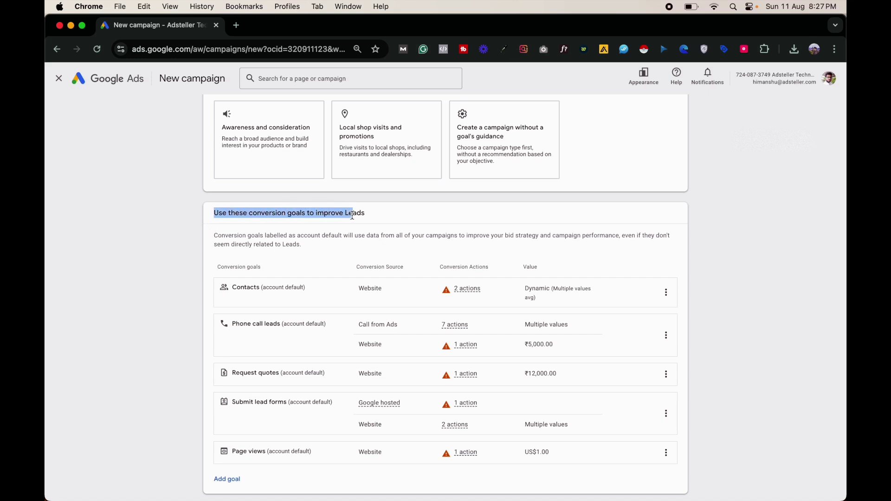
{"action": "left_click", "coordinate": [110, 385]}
{"action": "scroll", "coordinate": [111, 386], "scroll_direction": "down", "scroll_amount": 2}
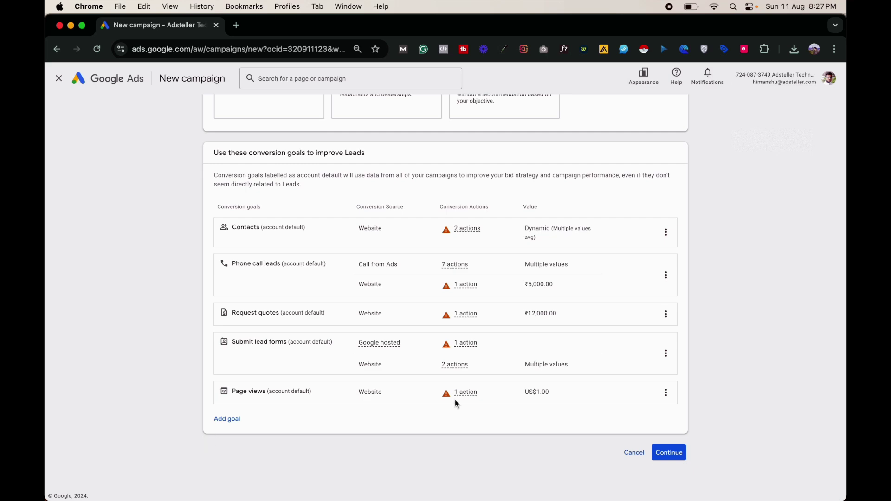
{"action": "scroll", "coordinate": [559, 449], "scroll_direction": "down", "scroll_amount": 1}
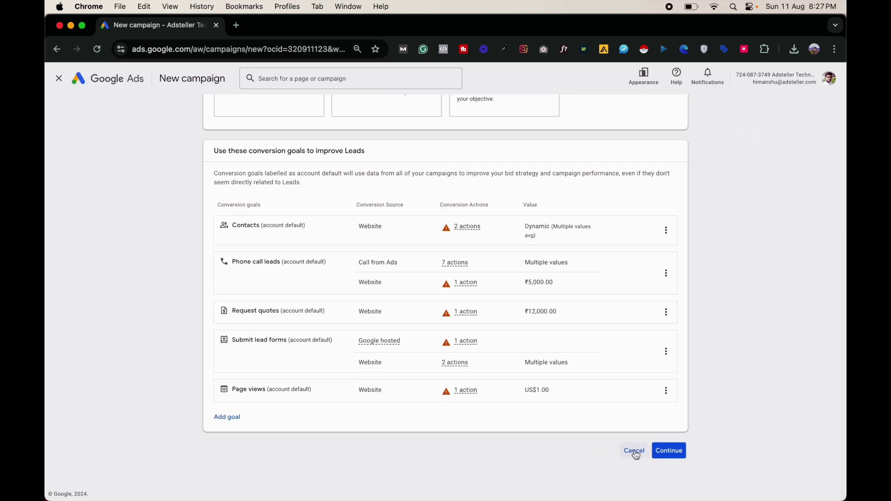
{"action": "left_click", "coordinate": [667, 453]}
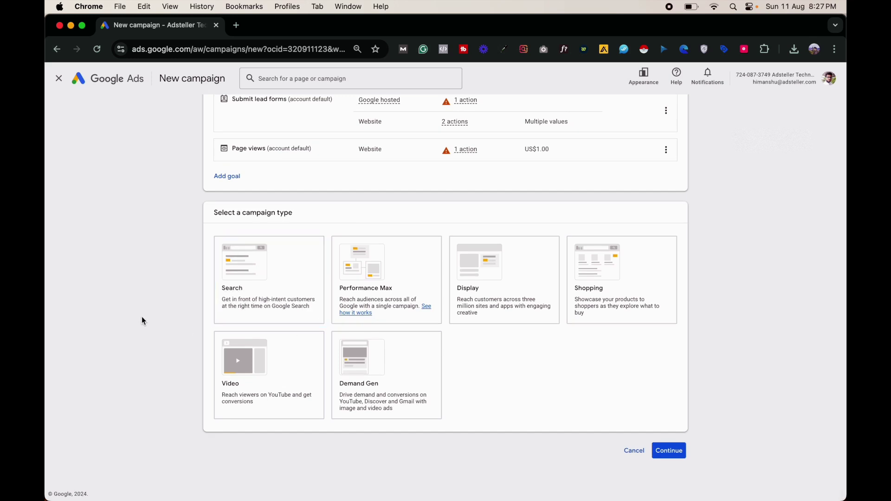
- Make it a Search campaign reaching customers by phone calls, with India as phone country
{"action": "left_click", "coordinate": [264, 254]}
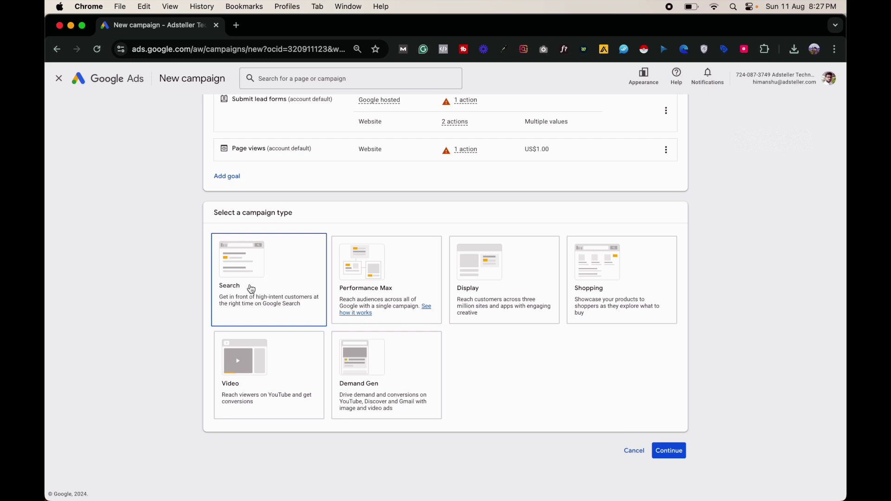
{"action": "left_click", "coordinate": [269, 288]}
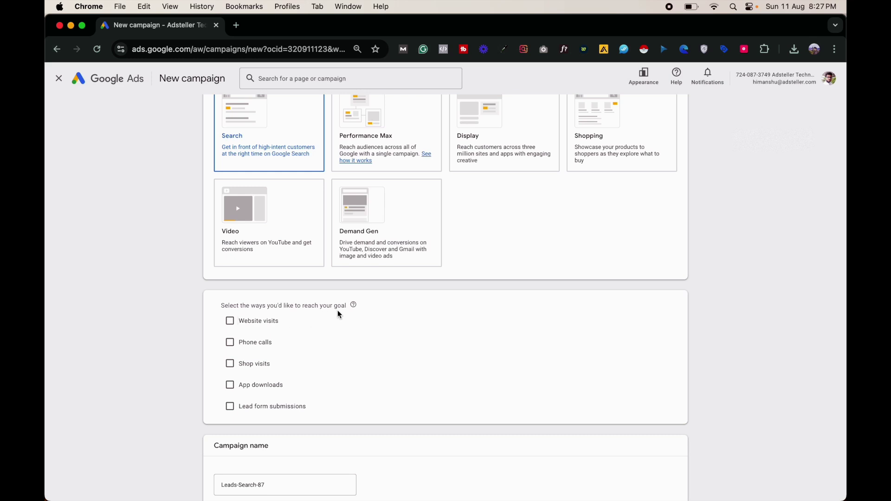
{"action": "left_click", "coordinate": [231, 343]}
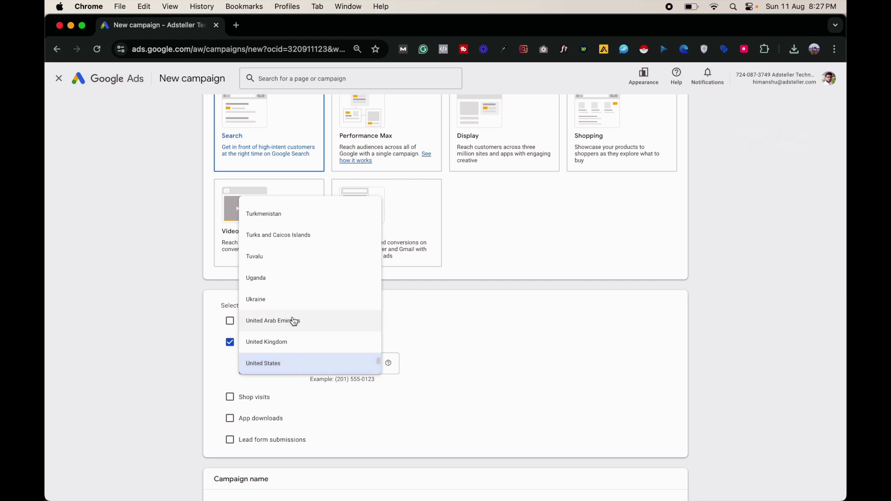
{"action": "scroll", "coordinate": [293, 321], "scroll_direction": "down", "scroll_amount": 6}
{"action": "scroll", "coordinate": [294, 321], "scroll_direction": "up", "scroll_amount": 20}
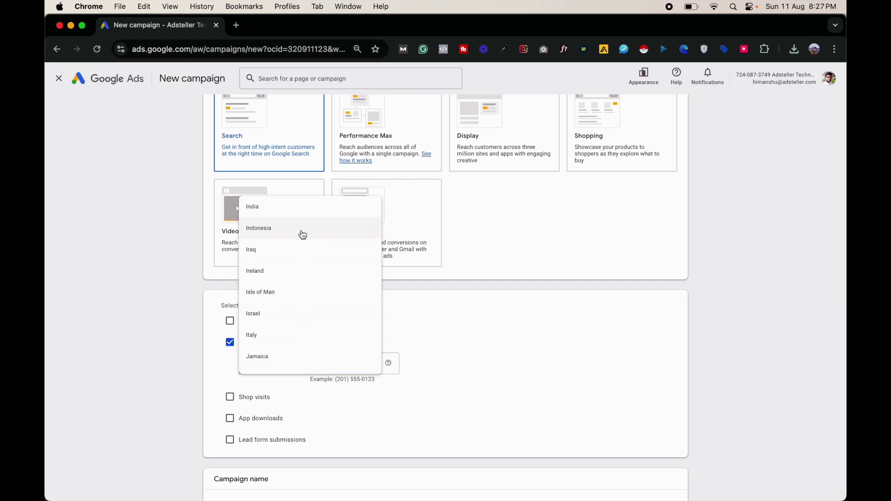
{"action": "left_click", "coordinate": [293, 213]}
{"action": "left_click", "coordinate": [337, 362]}
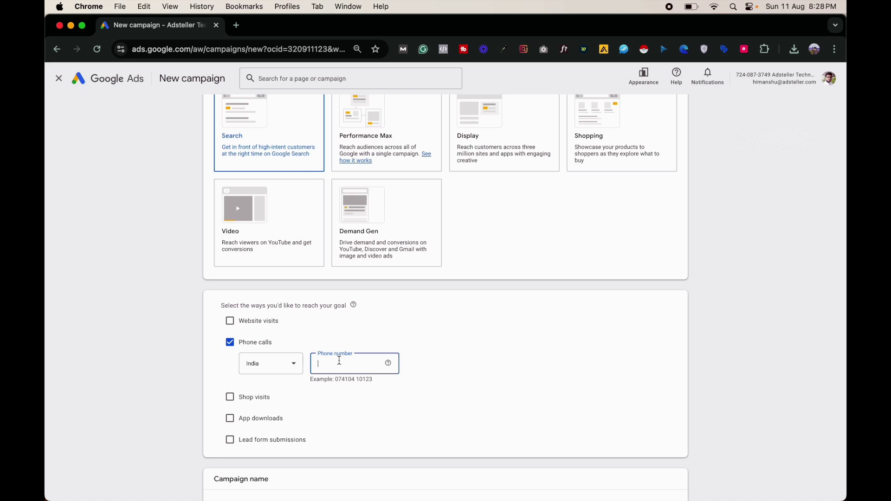
- Enter the business phone number for the call campaign
{"action": "left_click", "coordinate": [154, 420]}
{"action": "scroll", "coordinate": [154, 420], "scroll_direction": "down", "scroll_amount": 5}
- Rename the campaign to 'Test campaign' and proceed as a new campaign, not a draft
{"action": "left_click", "coordinate": [239, 398]}
{"action": "key", "text": "super+a"}
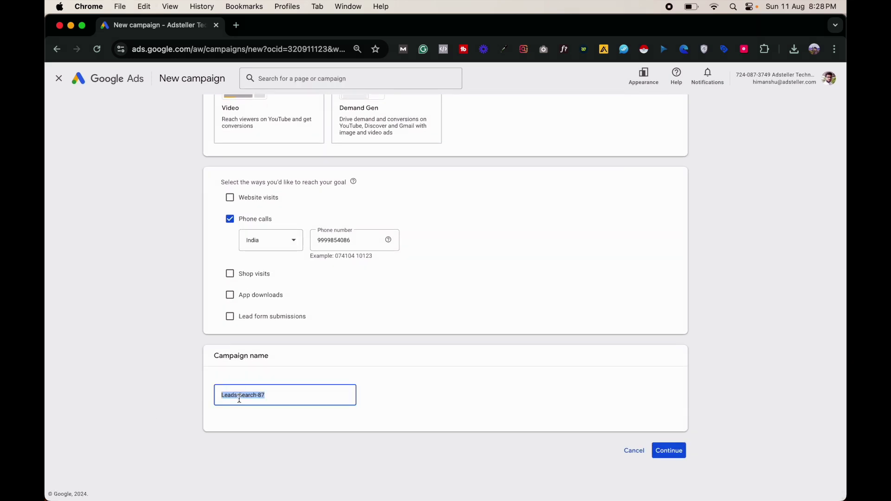
{"action": "type", "text": "Test campaign"}
{"action": "left_click", "coordinate": [399, 411]}
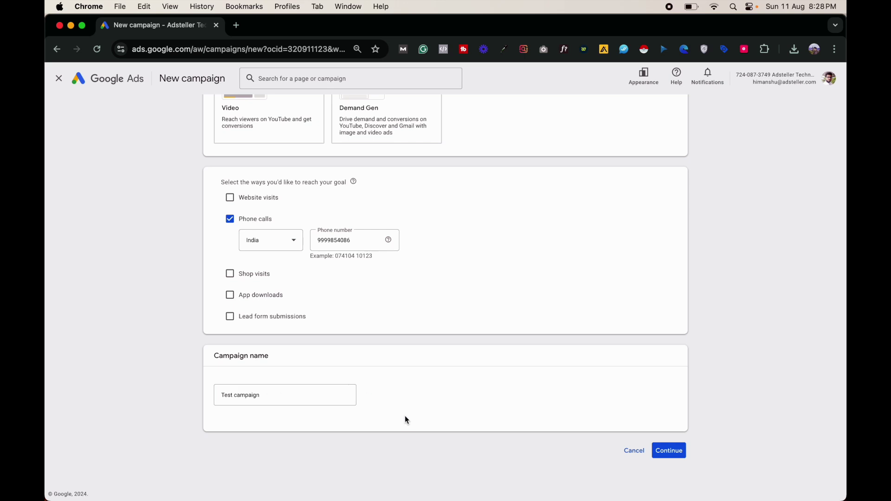
{"action": "left_click", "coordinate": [671, 450]}
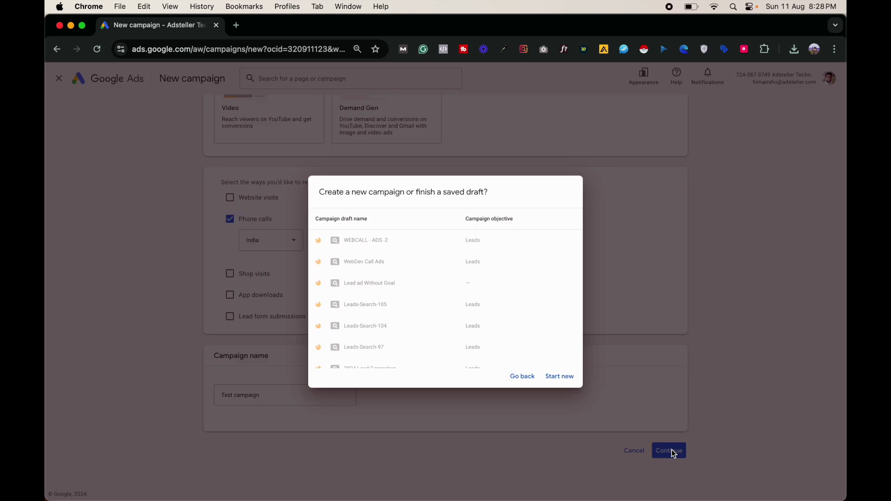
{"action": "left_click", "coordinate": [560, 377]}
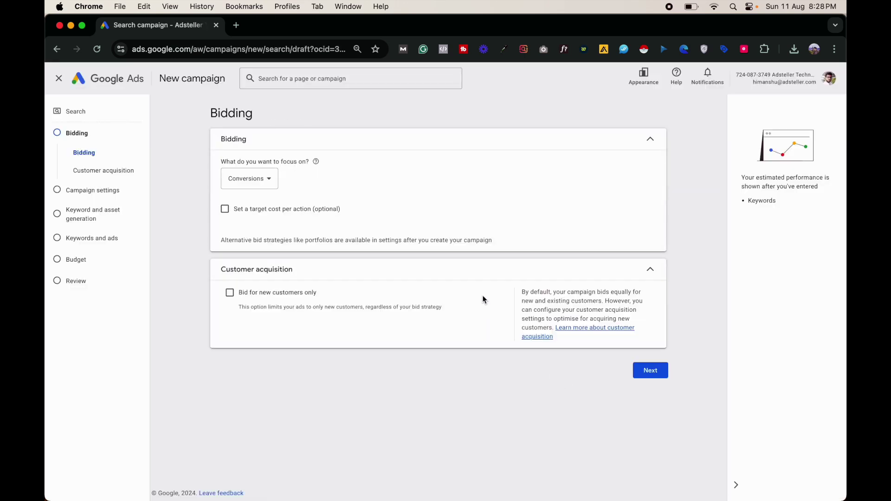
- Set the bidding focus to Conversions, leaving the target CPA (briefly ₹200) unset
{"action": "left_click", "coordinate": [267, 187]}
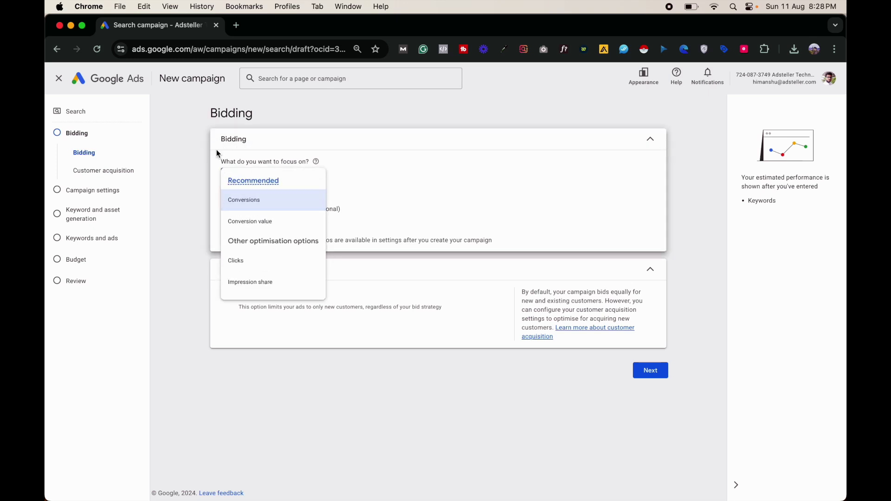
{"action": "left_click", "coordinate": [202, 197]}
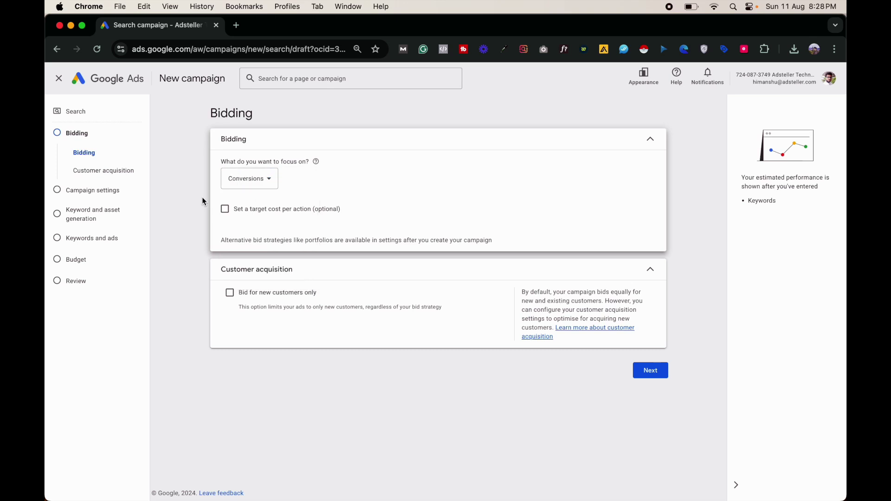
{"action": "left_click", "coordinate": [265, 187]}
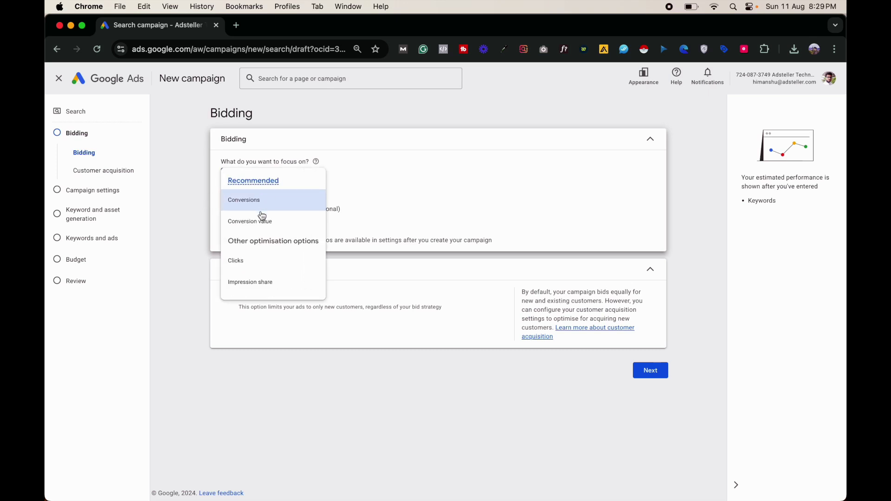
{"action": "left_click", "coordinate": [269, 204]}
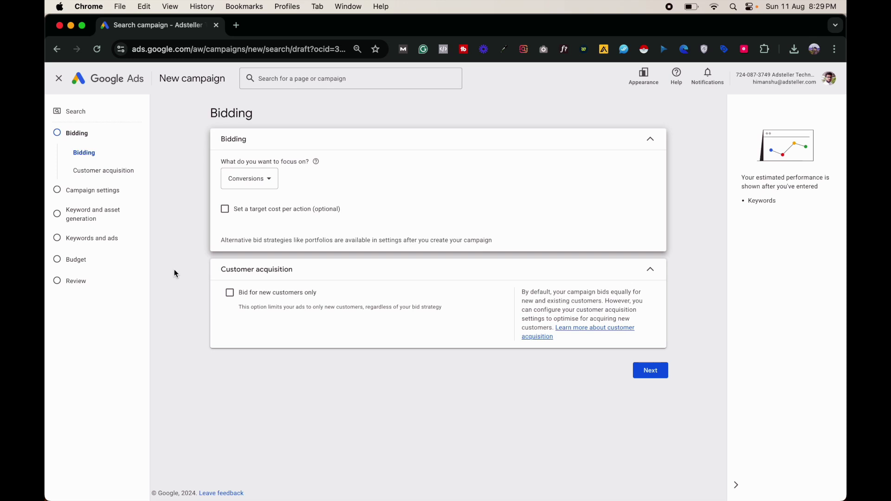
{"action": "left_click", "coordinate": [225, 209]}
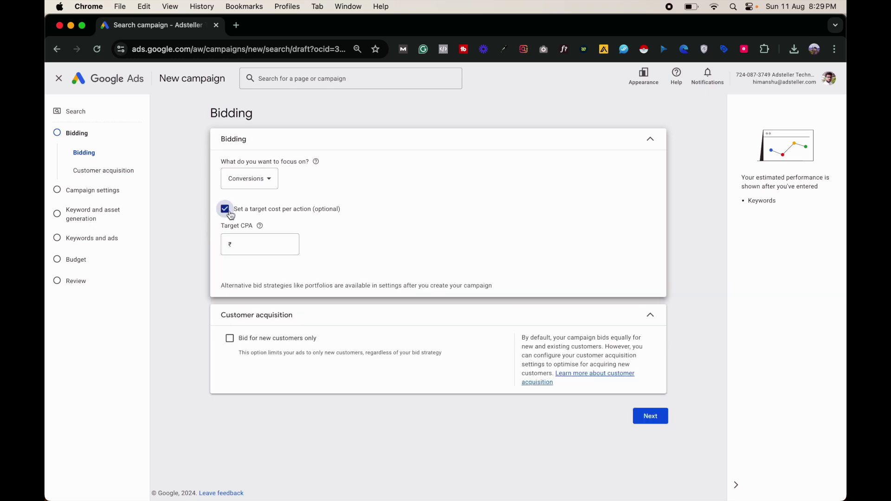
{"action": "left_click", "coordinate": [261, 245]}
{"action": "type", "text": "200"}
{"action": "left_click", "coordinate": [200, 289]}
{"action": "left_click", "coordinate": [225, 209]}
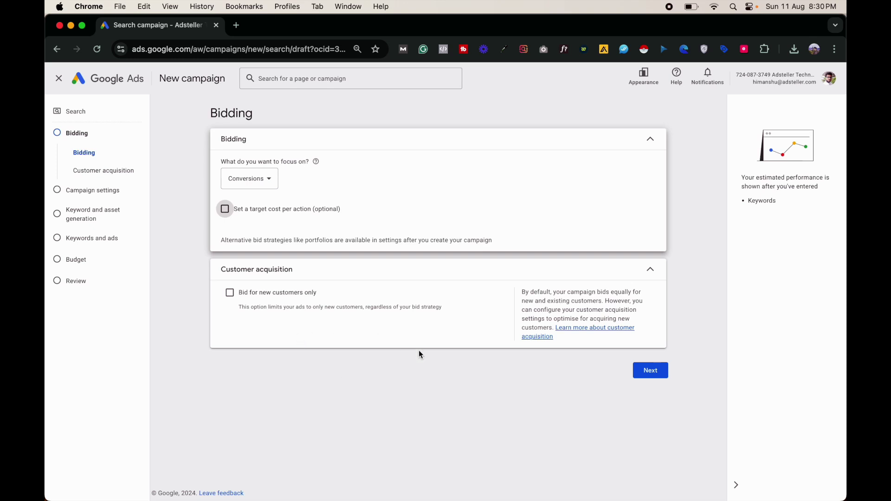
- In Campaign settings, dismiss the no-ads warning, exclude search partners, and choose Enter another location
{"action": "left_click", "coordinate": [636, 374]}
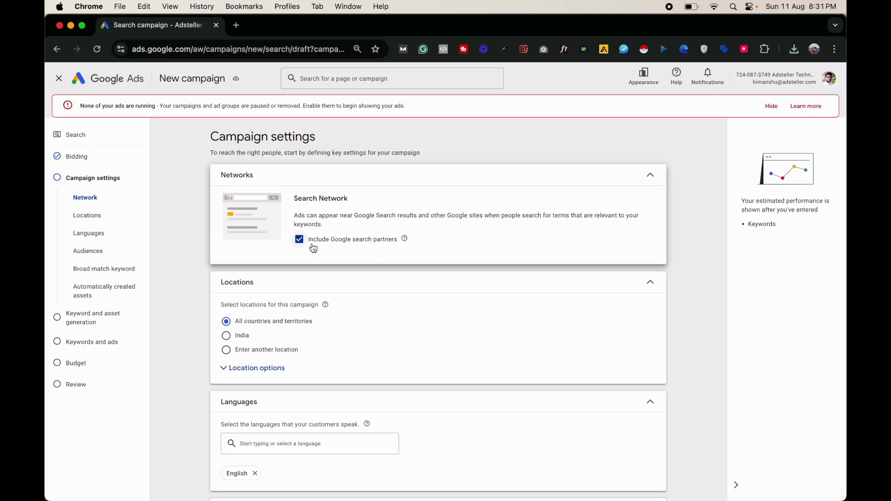
{"action": "left_click", "coordinate": [771, 106]}
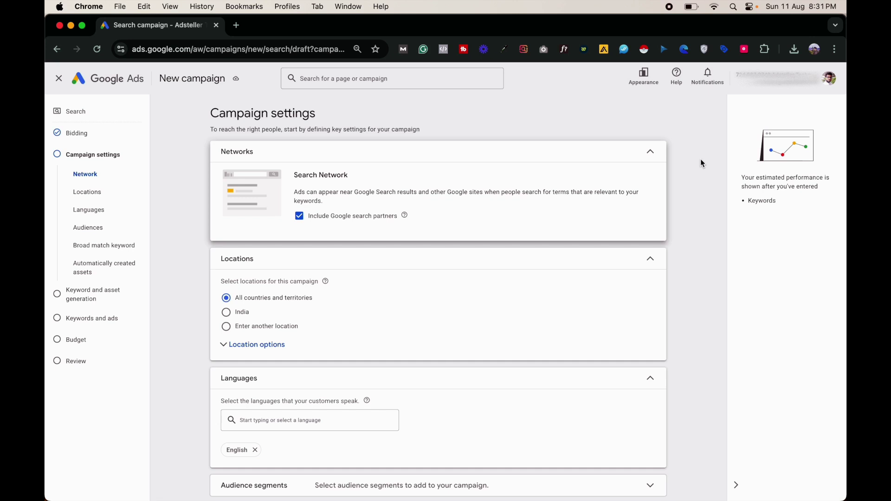
{"action": "left_click", "coordinate": [302, 219]}
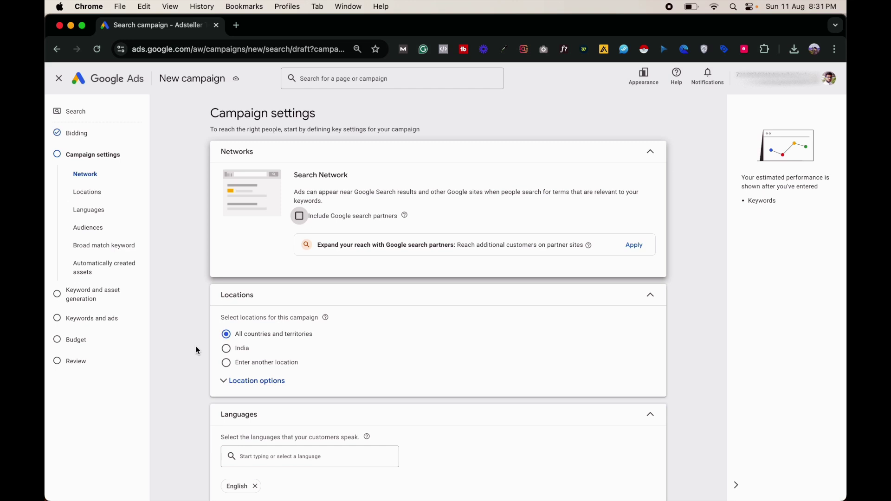
{"action": "scroll", "coordinate": [195, 350], "scroll_direction": "down", "scroll_amount": 1}
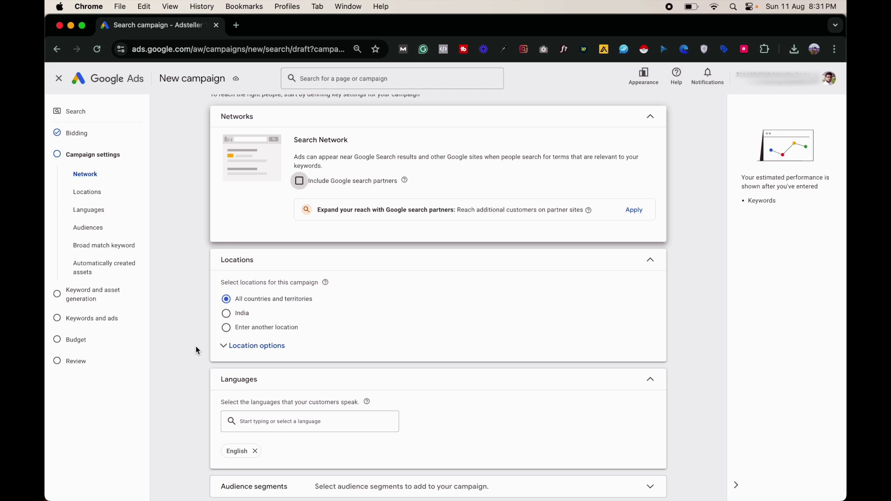
{"action": "scroll", "coordinate": [196, 350], "scroll_direction": "down", "scroll_amount": 1}
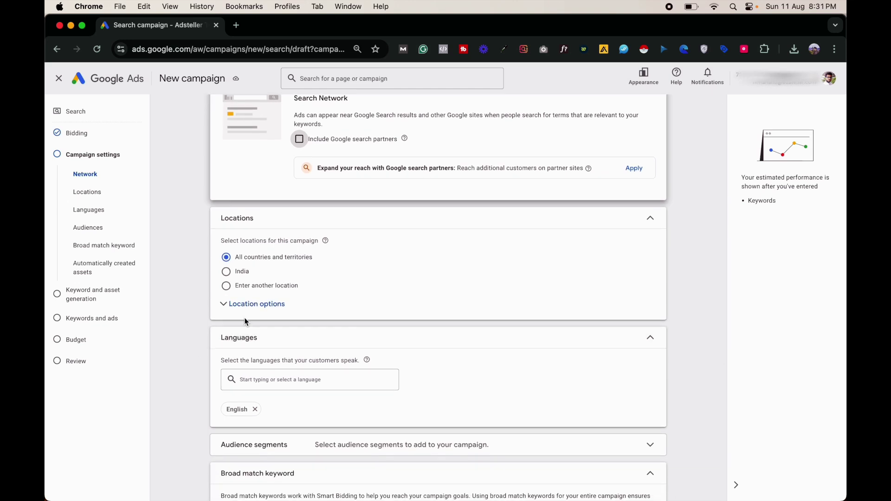
{"action": "left_click", "coordinate": [226, 286]}
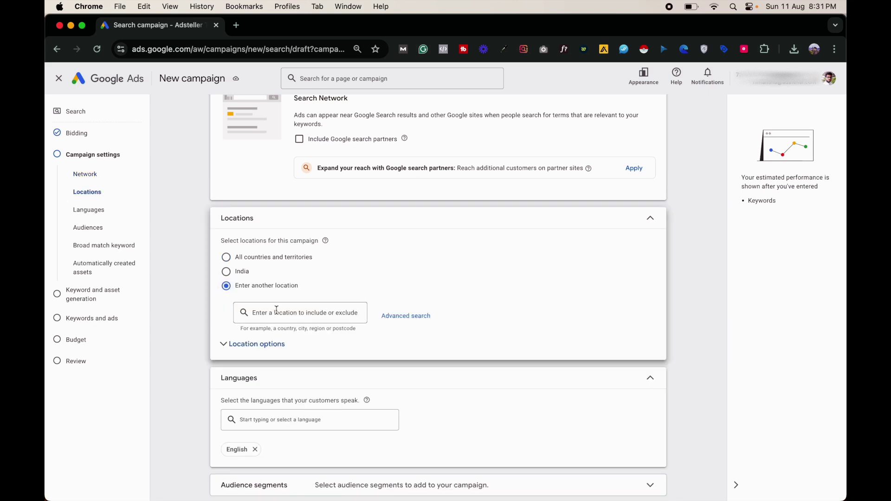
- Add Indore, Madhya Pradesh as a location, then cancel out of Advanced search
{"action": "type", "text": "Indore"}
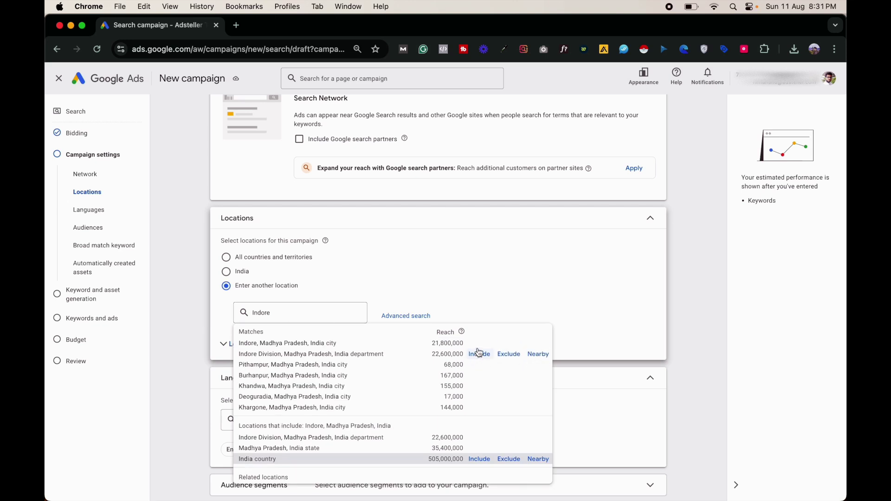
{"action": "left_click", "coordinate": [479, 344]}
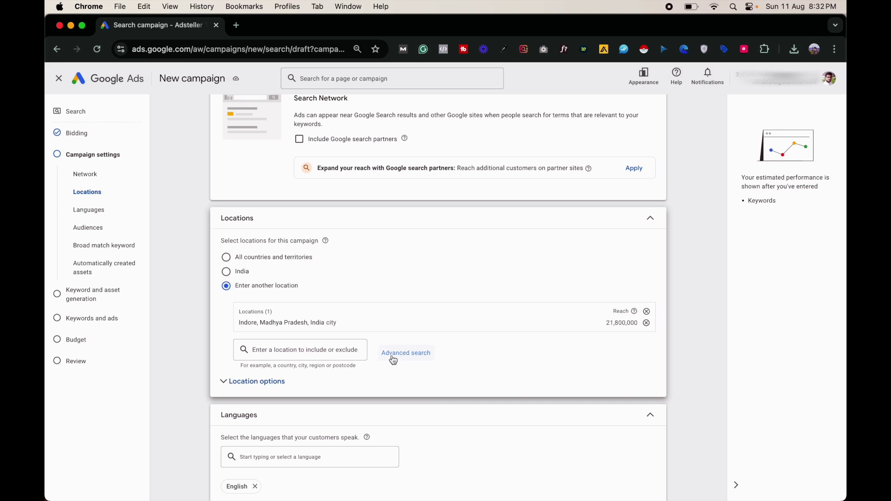
{"action": "left_click", "coordinate": [418, 357]}
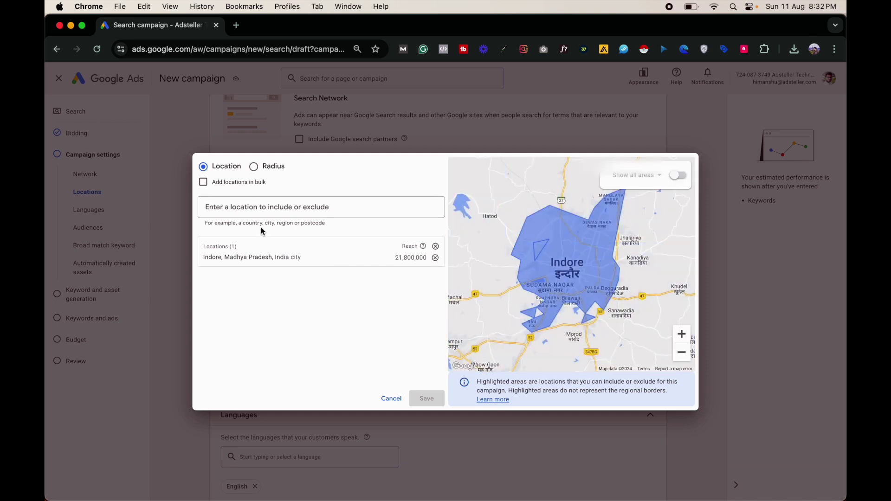
{"action": "key", "text": "super+v"}
{"action": "key", "text": "super+a"}
{"action": "key", "text": "super+x"}
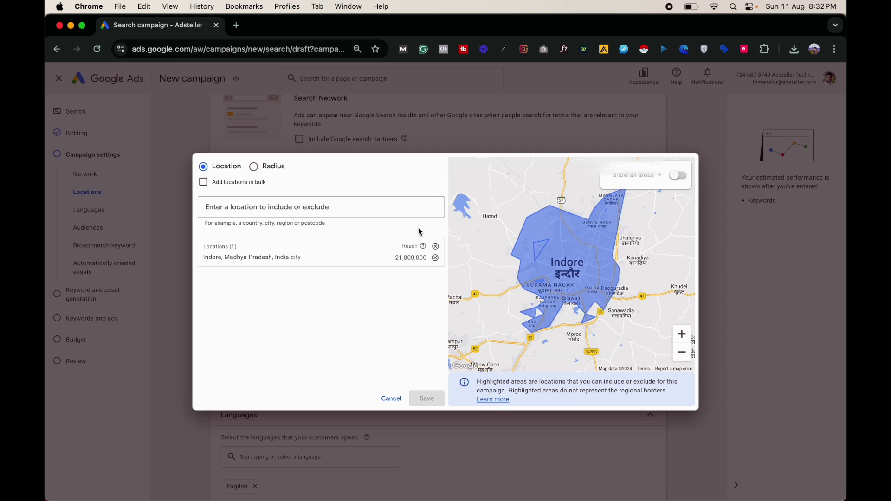
{"action": "left_click", "coordinate": [315, 209]}
{"action": "left_click", "coordinate": [391, 398]}
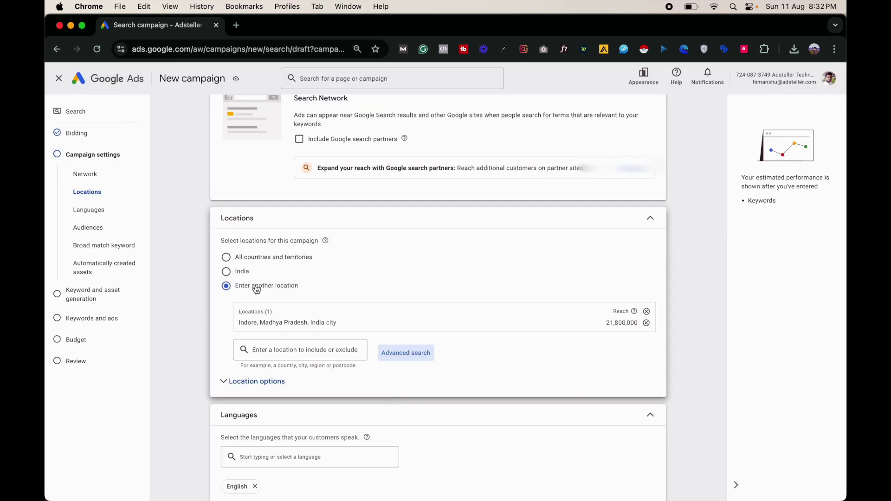
- Add Delhi union territory and Noida, Uttar Pradesh as locations, and remove Indore
{"action": "left_click", "coordinate": [276, 354]}
{"action": "type", "text": "delhi"}
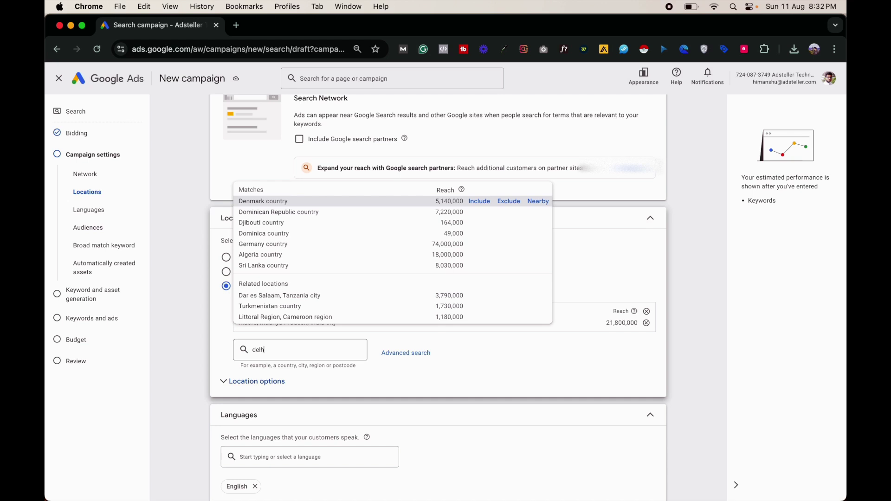
{"action": "left_click", "coordinate": [479, 182]}
{"action": "left_click", "coordinate": [319, 361]}
{"action": "type", "text": "Noida"}
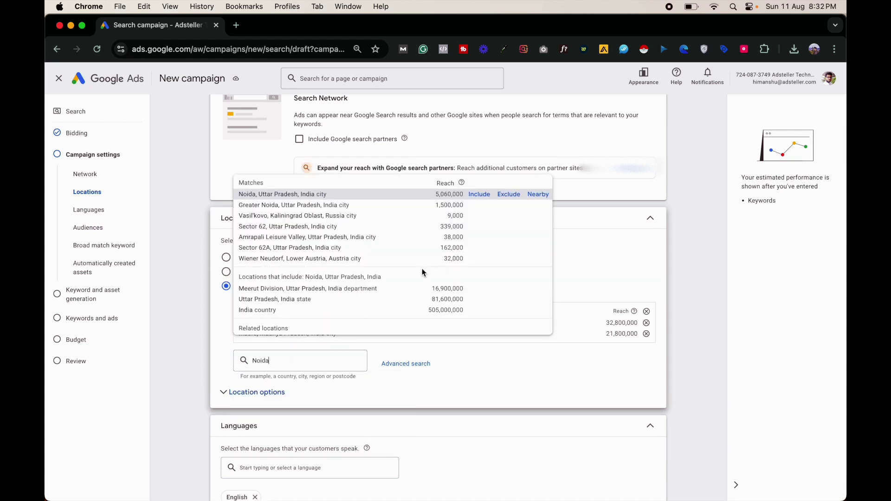
{"action": "left_click", "coordinate": [479, 194]}
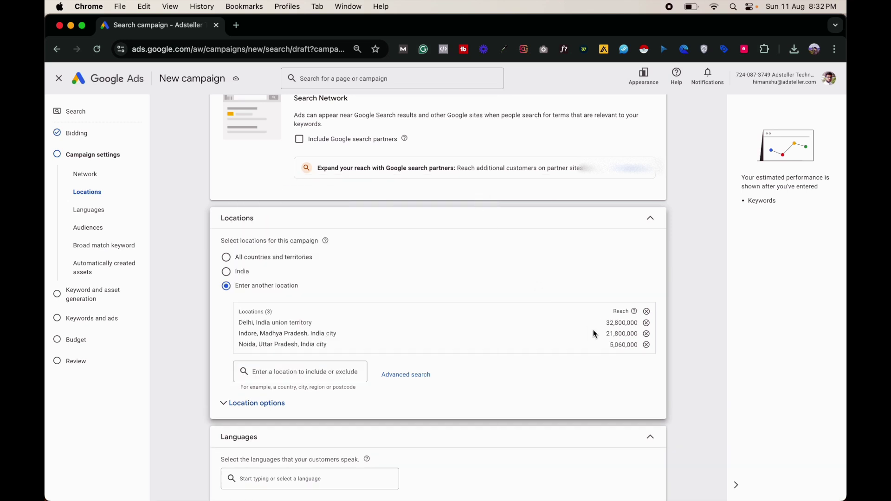
{"action": "left_click", "coordinate": [646, 334]}
{"action": "scroll", "coordinate": [590, 376], "scroll_direction": "down", "scroll_amount": 3}
{"action": "scroll", "coordinate": [581, 382], "scroll_direction": "down", "scroll_amount": 5}
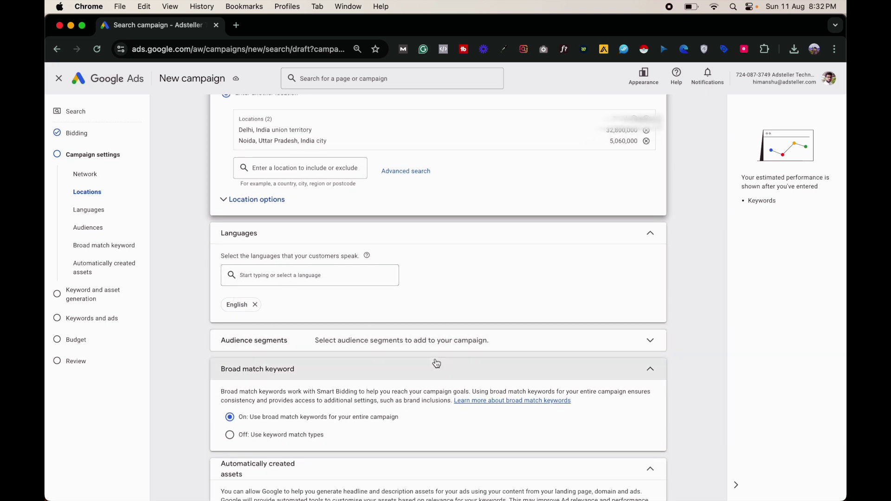
- Expand Audience segments and look through the Search and Browse segment lists
{"action": "left_click", "coordinate": [652, 348]}
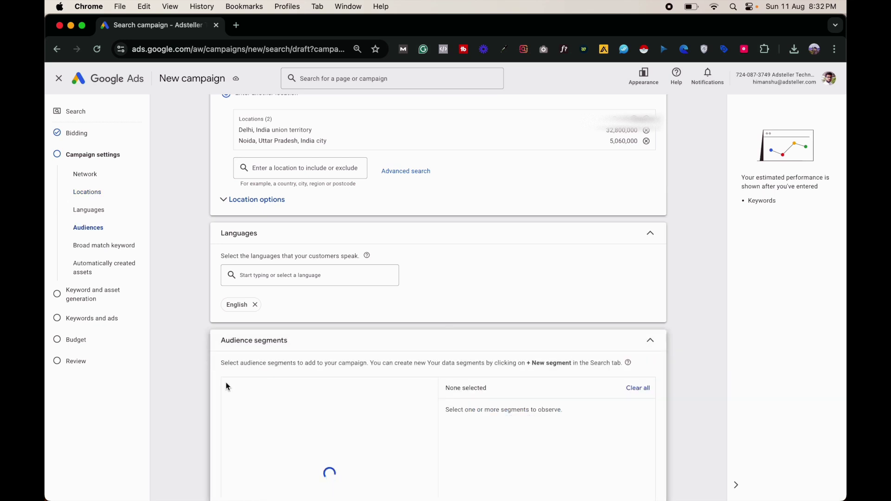
{"action": "scroll", "coordinate": [226, 382], "scroll_direction": "down", "scroll_amount": 3}
{"action": "scroll", "coordinate": [195, 428], "scroll_direction": "down", "scroll_amount": 2}
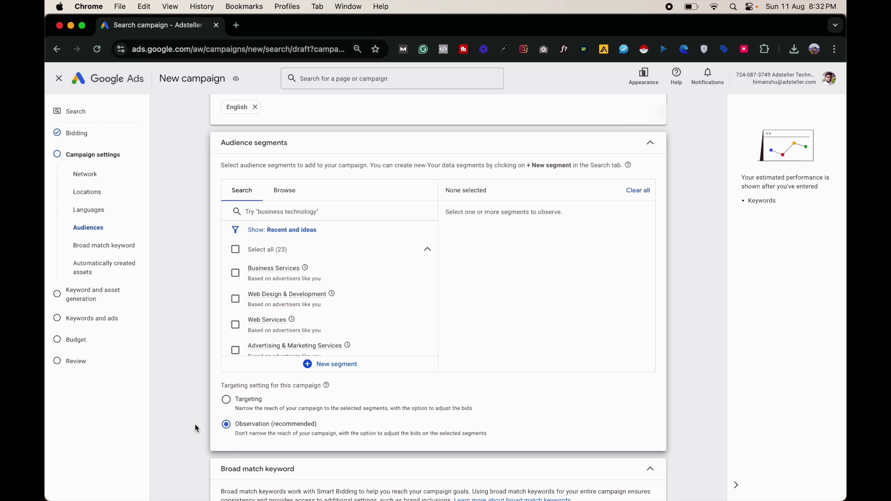
{"action": "left_click", "coordinate": [291, 191]}
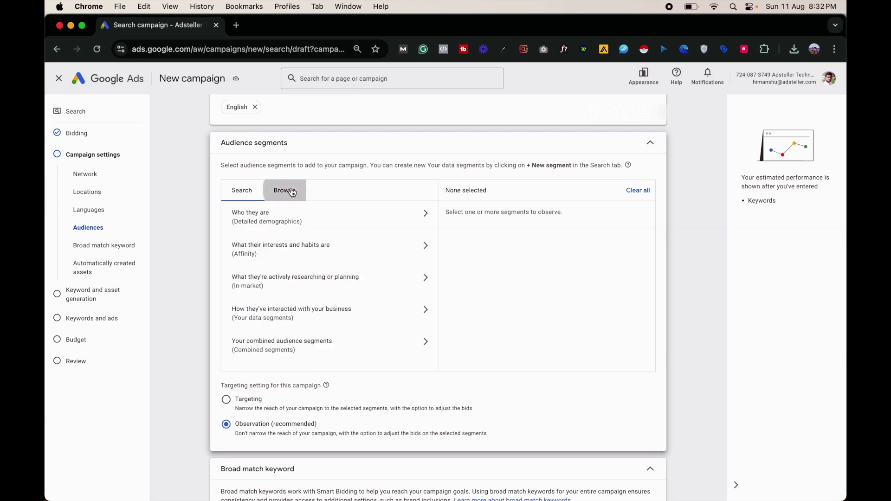
{"action": "left_click", "coordinate": [242, 191]}
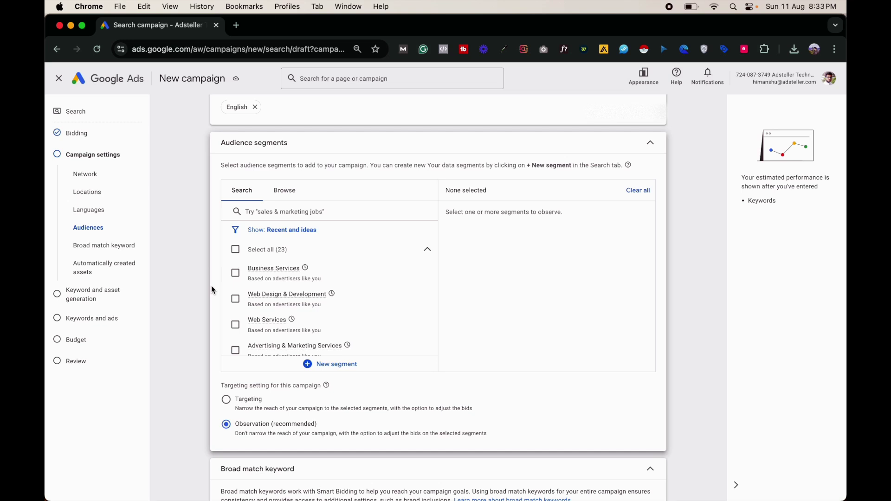
{"action": "scroll", "coordinate": [271, 304], "scroll_direction": "down", "scroll_amount": 3}
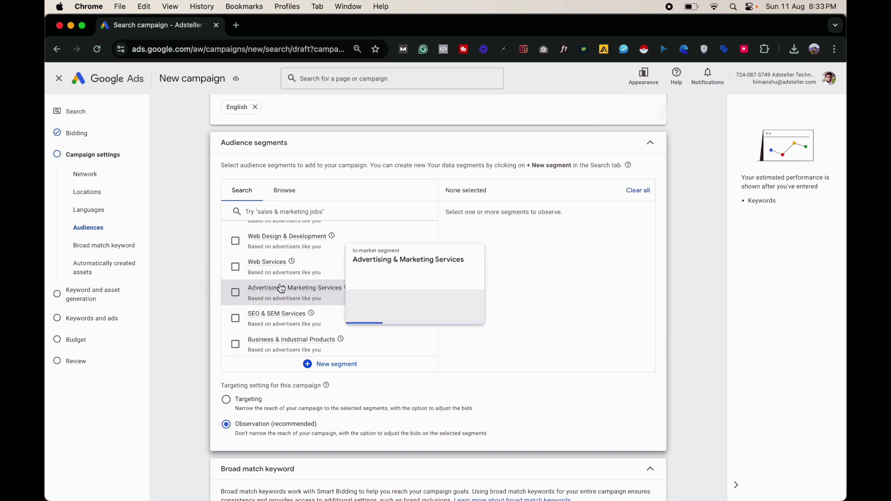
{"action": "scroll", "coordinate": [272, 301], "scroll_direction": "down", "scroll_amount": 7}
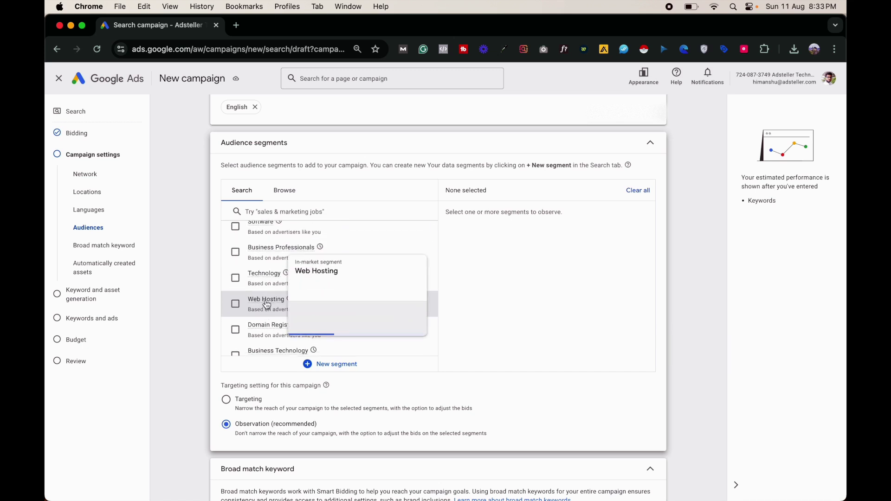
{"action": "scroll", "coordinate": [265, 311], "scroll_direction": "up", "scroll_amount": 5}
{"action": "scroll", "coordinate": [266, 305], "scroll_direction": "up", "scroll_amount": 5}
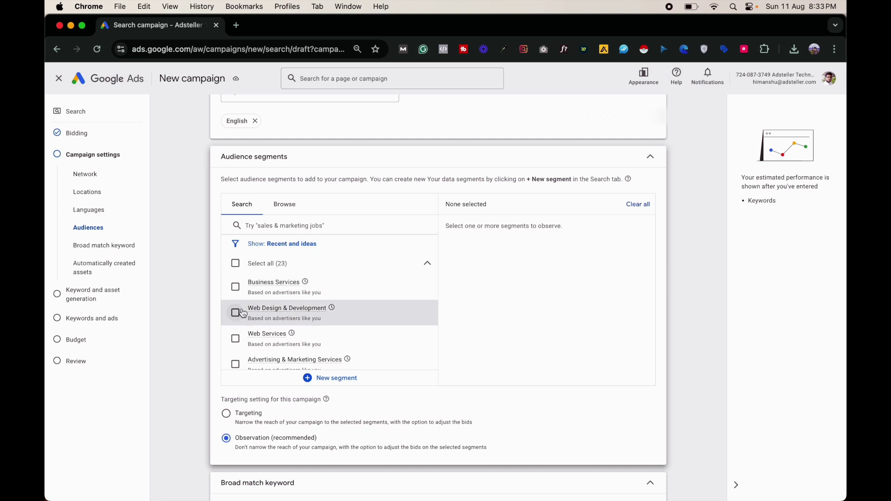
- Check the Browse categories once more, then collapse Audience segments without adding any
{"action": "scroll", "coordinate": [253, 341], "scroll_direction": "down", "scroll_amount": 5}
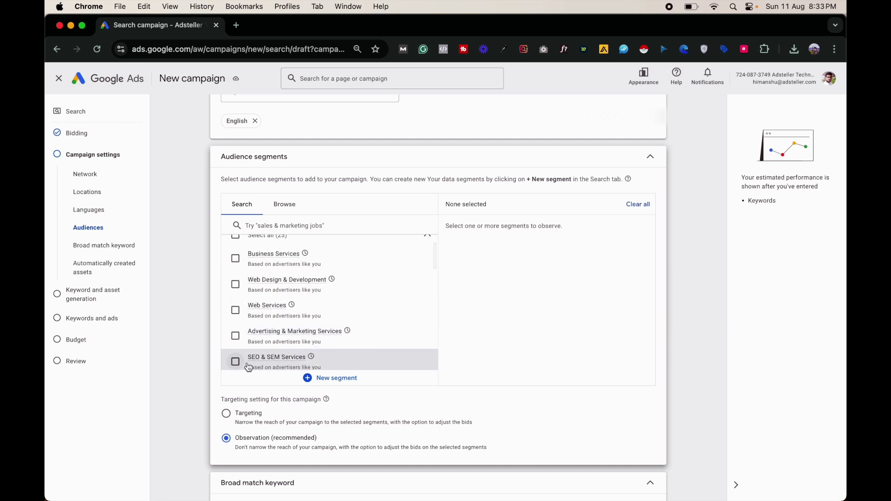
{"action": "scroll", "coordinate": [248, 362], "scroll_direction": "down", "scroll_amount": 5}
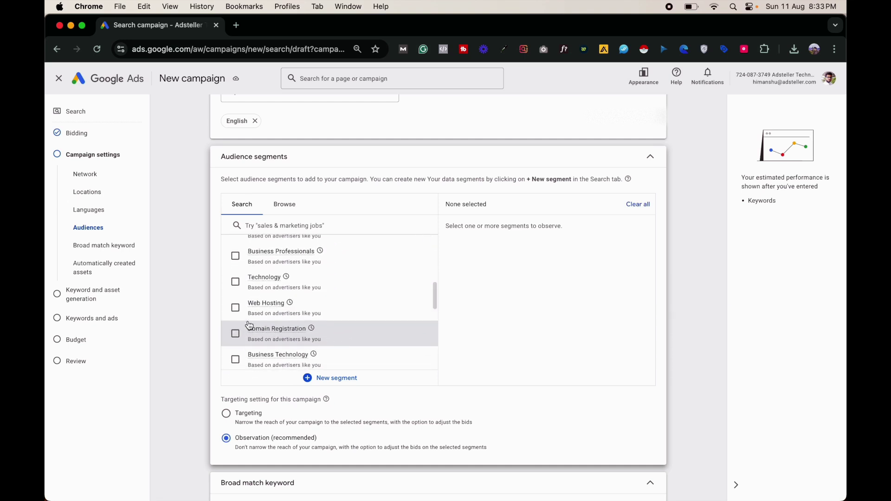
{"action": "scroll", "coordinate": [252, 298], "scroll_direction": "up", "scroll_amount": 10}
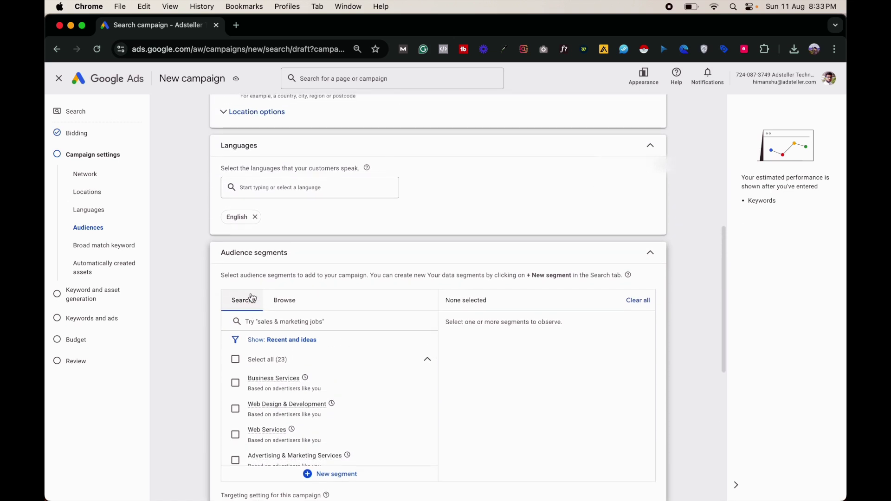
{"action": "scroll", "coordinate": [210, 347], "scroll_direction": "down", "scroll_amount": 3}
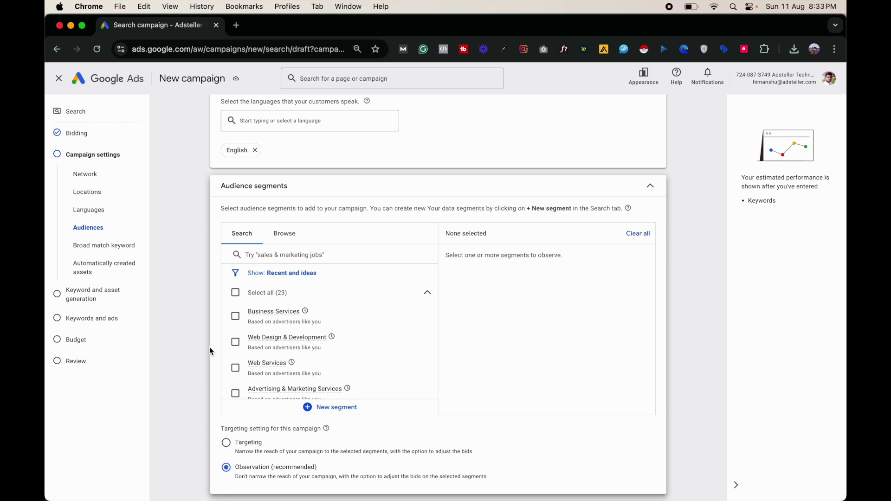
{"action": "left_click", "coordinate": [285, 234]}
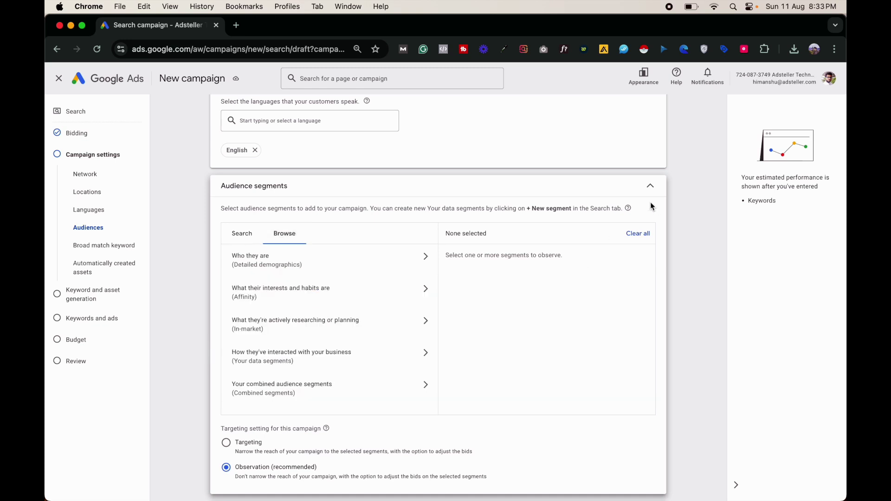
{"action": "left_click", "coordinate": [653, 188]}
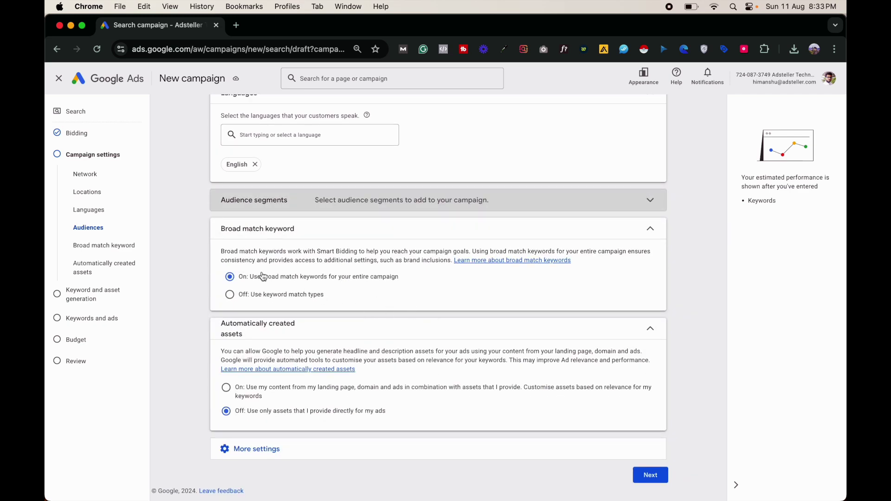
- Set Broad match keyword to 'Off: Use keyword match types'
{"action": "left_click", "coordinate": [230, 297]}
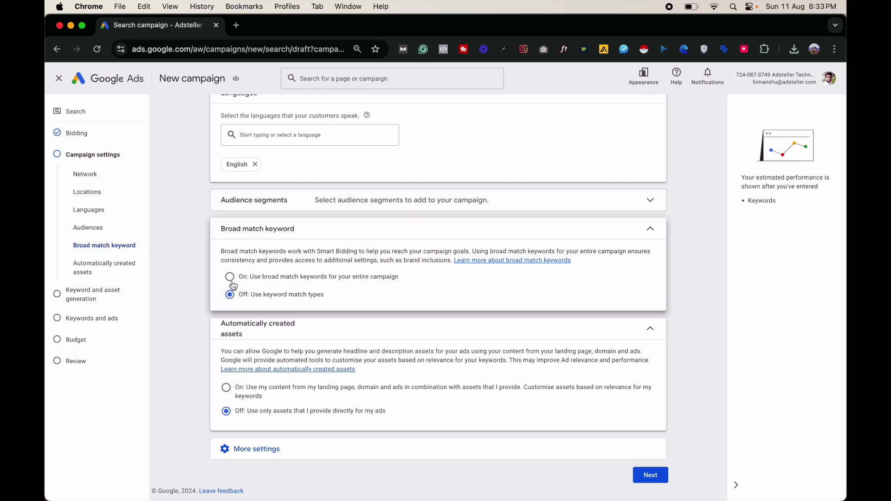
{"action": "left_click", "coordinate": [231, 280]}
{"action": "left_click", "coordinate": [232, 297]}
- Review More settings, leaving the ad schedule on All days, and continue to keyword generation
{"action": "left_click", "coordinate": [255, 448]}
{"action": "scroll", "coordinate": [195, 455], "scroll_direction": "down", "scroll_amount": 3}
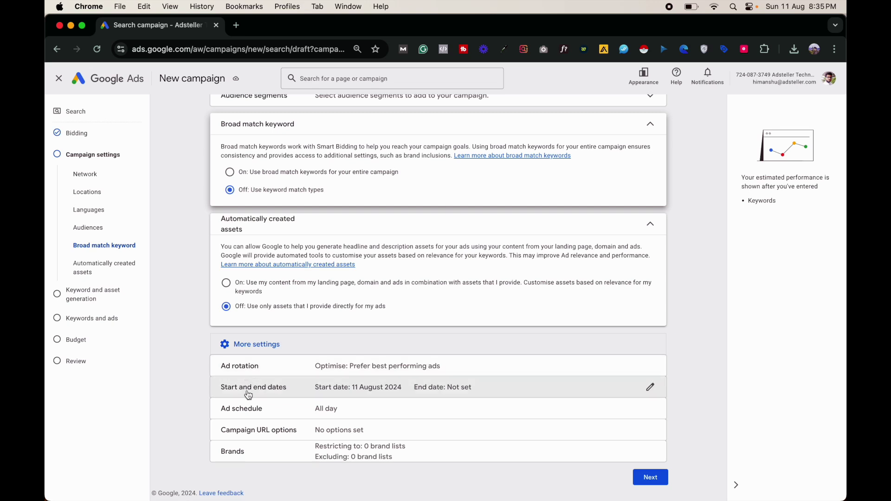
{"action": "left_click", "coordinate": [348, 411]}
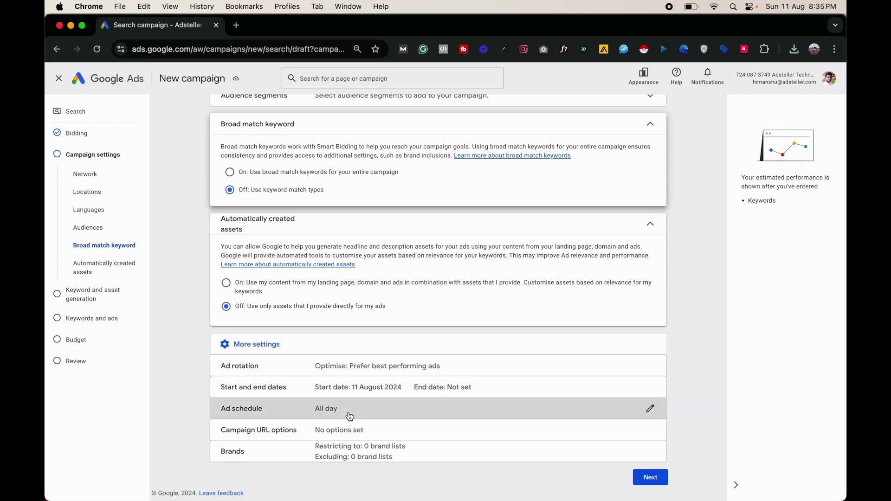
{"action": "left_click", "coordinate": [272, 369]}
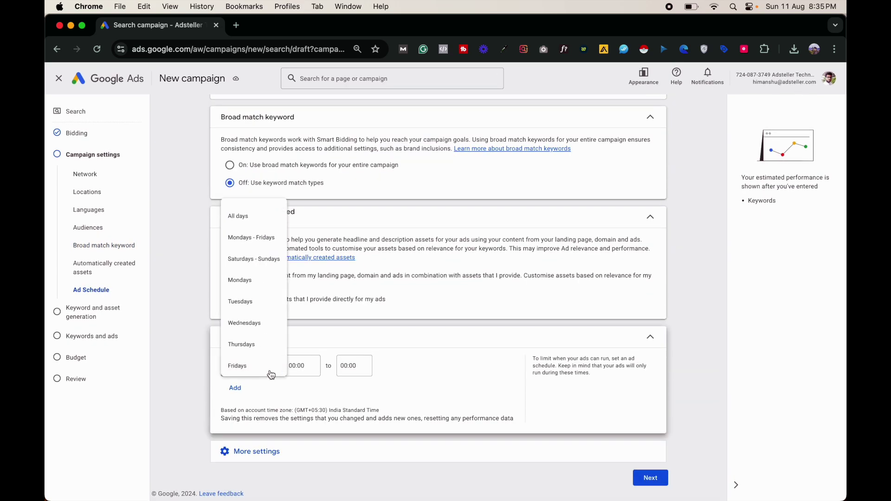
{"action": "left_click", "coordinate": [354, 400]}
{"action": "left_click", "coordinate": [650, 341]}
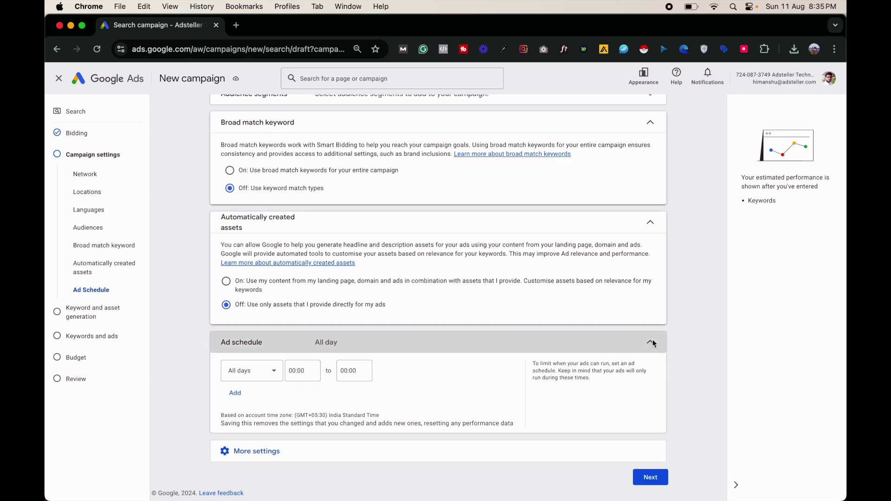
{"action": "left_click", "coordinate": [274, 440]}
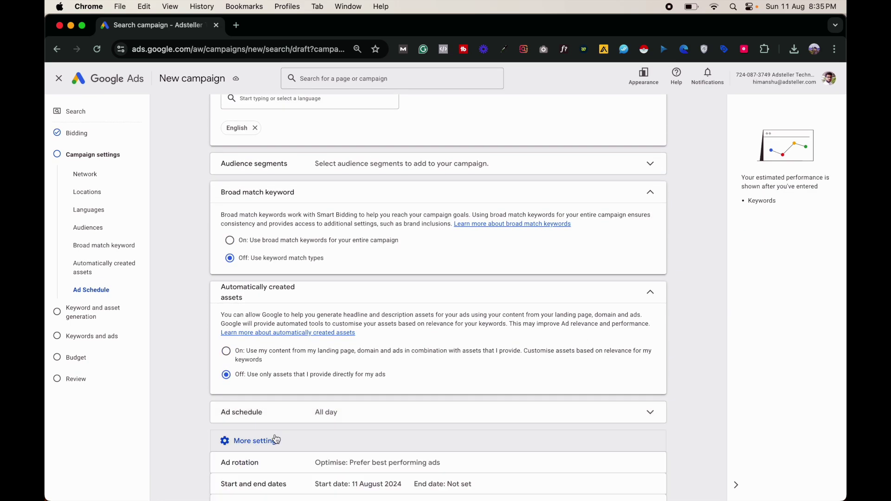
{"action": "left_click", "coordinate": [655, 480]}
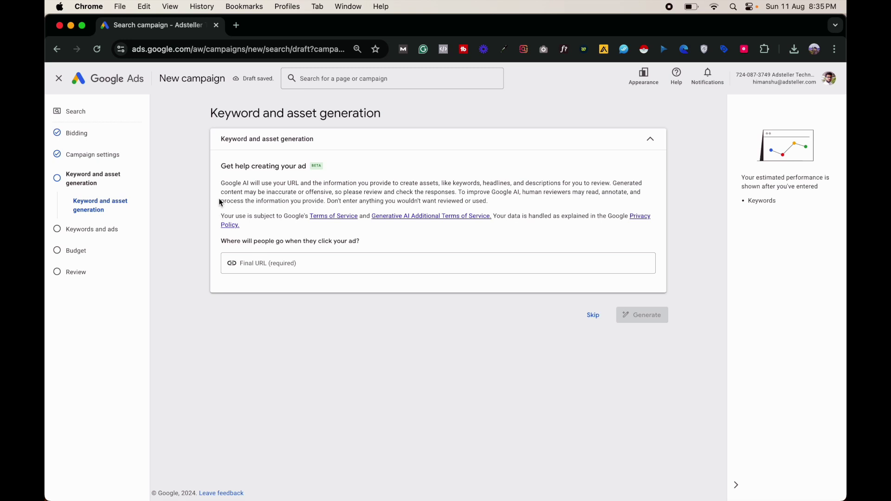
- Skip AI keyword and asset generation to reach Ad group 1's Keywords and ads with its call ad form
{"action": "left_click_drag", "start_coordinate": [205, 117], "coordinate": [415, 115]}
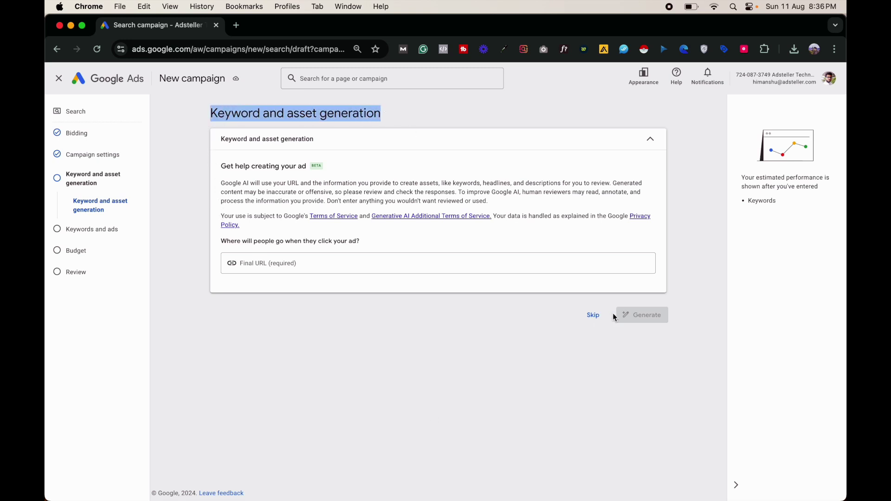
{"action": "left_click", "coordinate": [594, 315]}
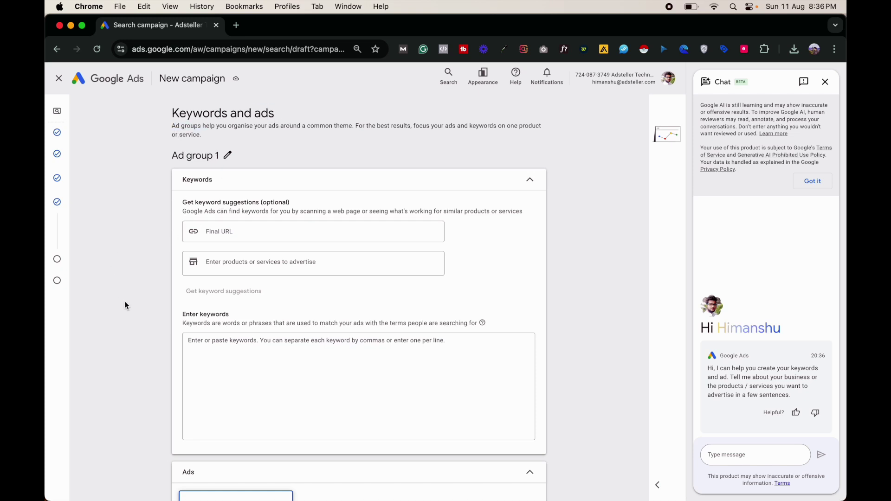
{"action": "scroll", "coordinate": [125, 305], "scroll_direction": "down", "scroll_amount": 1}
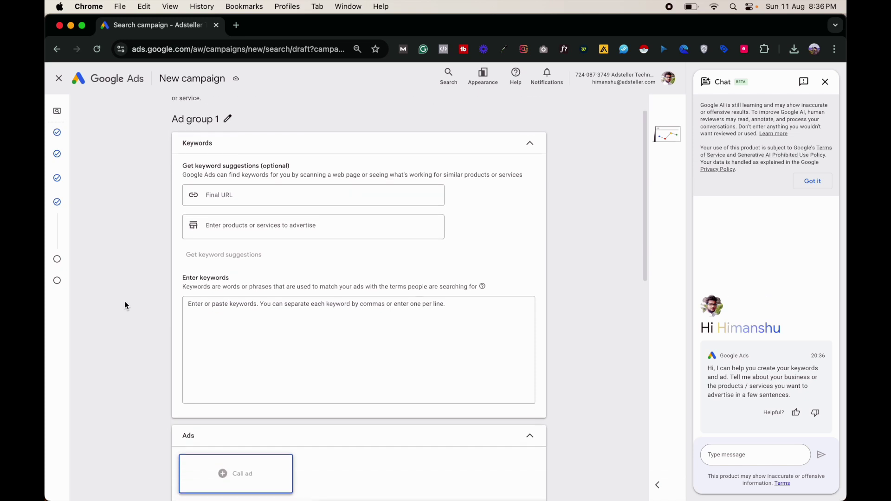
{"action": "left_click", "coordinate": [224, 191]}
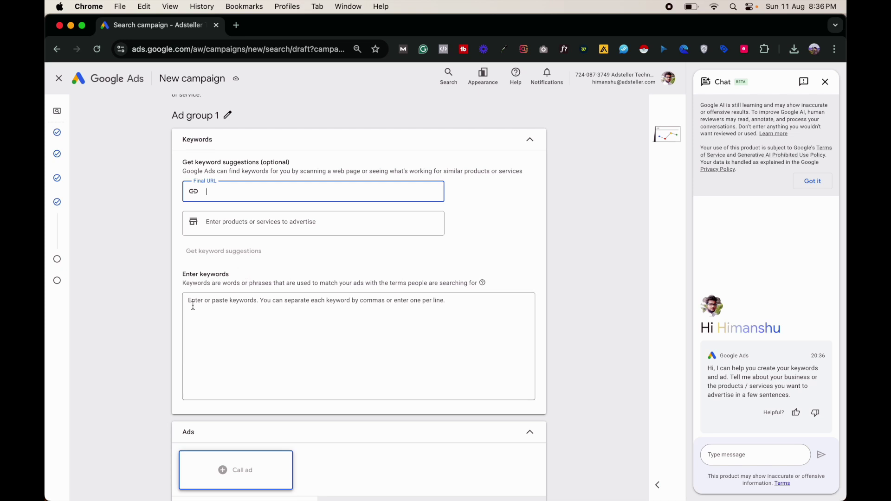
{"action": "scroll", "coordinate": [162, 319], "scroll_direction": "down", "scroll_amount": 1}
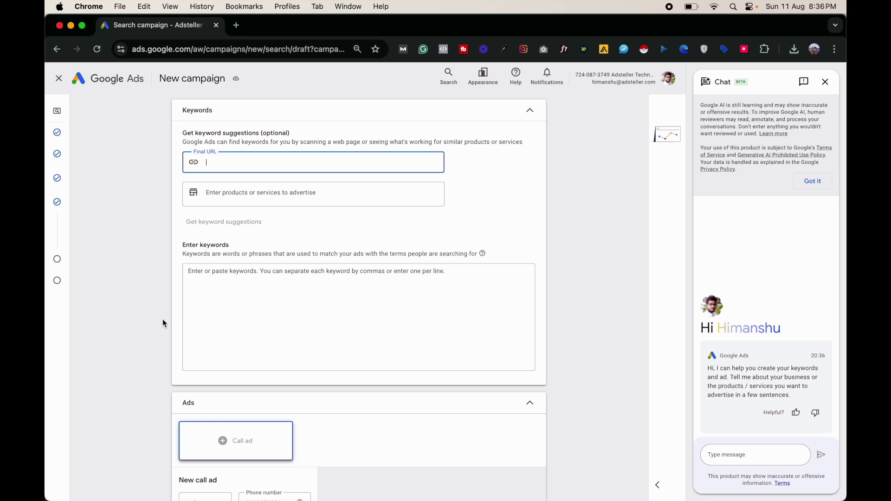
{"action": "scroll", "coordinate": [162, 319], "scroll_direction": "up", "scroll_amount": 1}
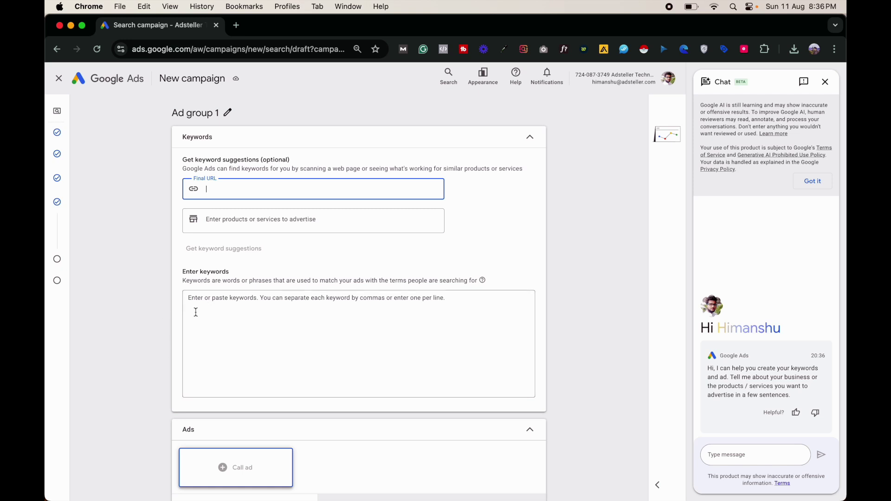
{"action": "scroll", "coordinate": [164, 348], "scroll_direction": "down", "scroll_amount": 5}
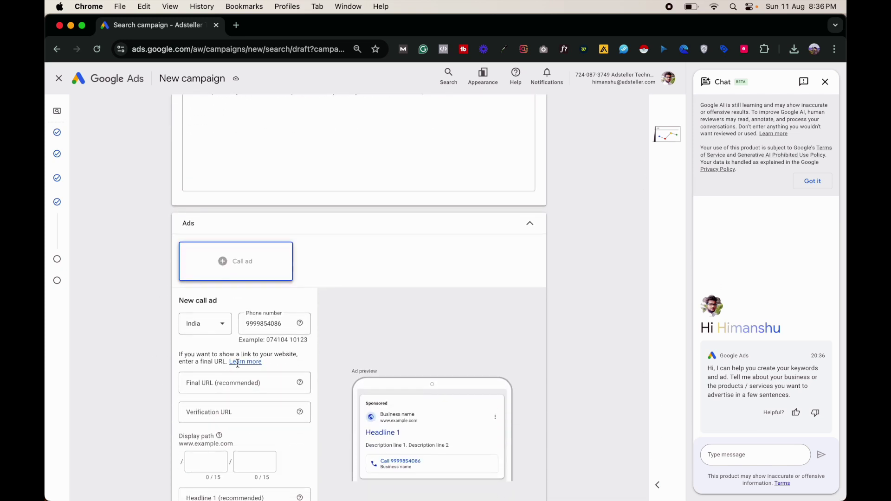
- Copy the adsteller.com website address from a new browser tab's address bar
{"action": "scroll", "coordinate": [227, 379], "scroll_direction": "down", "scroll_amount": 3}
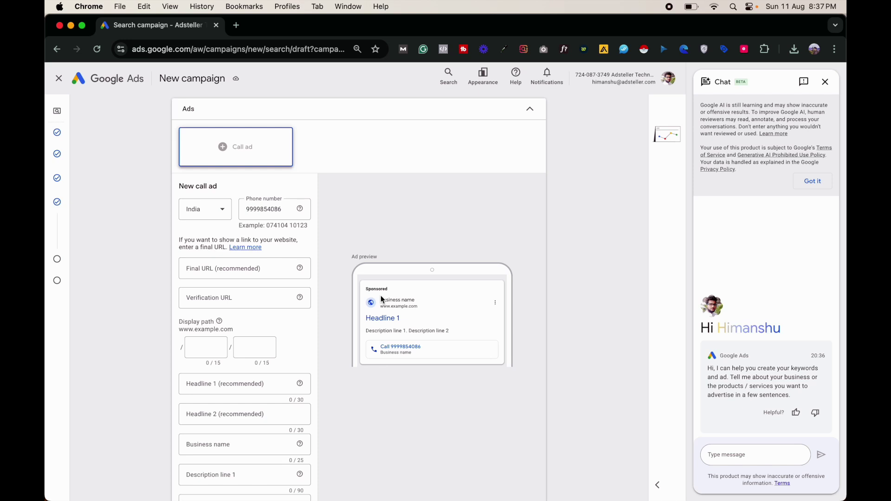
{"action": "scroll", "coordinate": [320, 276], "scroll_direction": "up", "scroll_amount": 1}
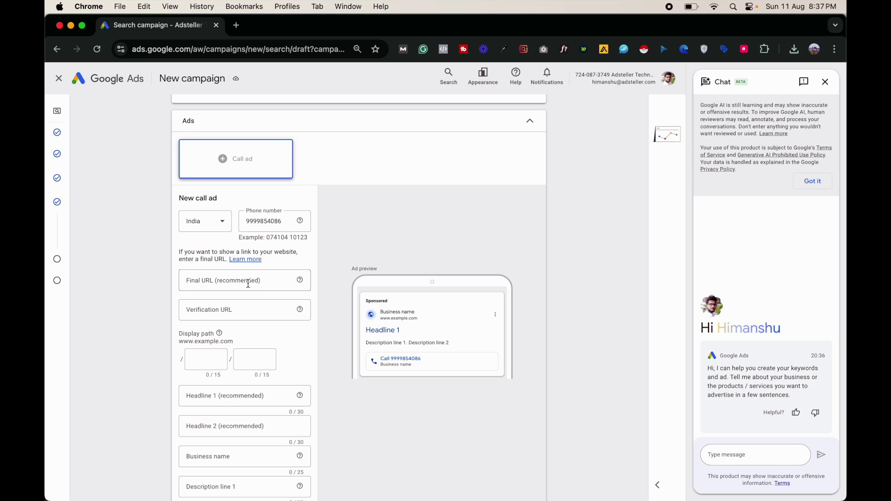
{"action": "left_click", "coordinate": [236, 26]}
{"action": "type", "text": "ads"}
{"action": "key", "text": "super+a"}
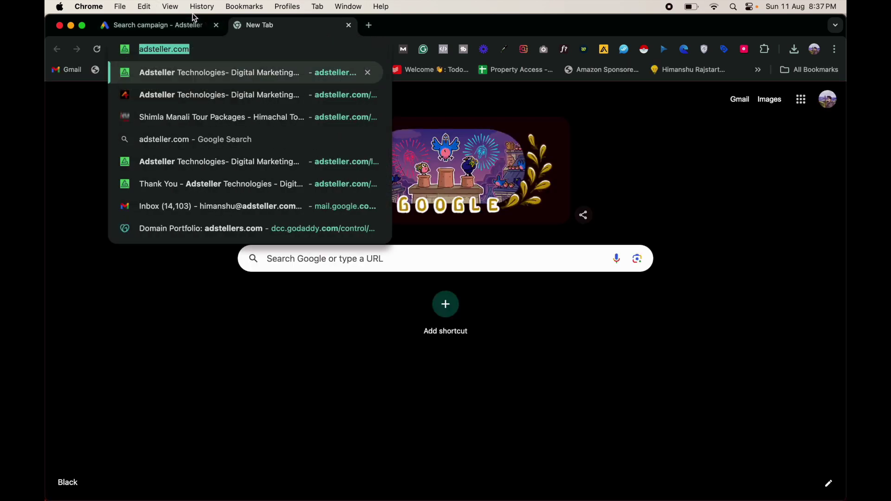
{"action": "key", "text": "super+c"}
{"action": "left_click", "coordinate": [191, 21]}
{"action": "left_click", "coordinate": [230, 285]}
{"action": "key", "text": "super+v"}
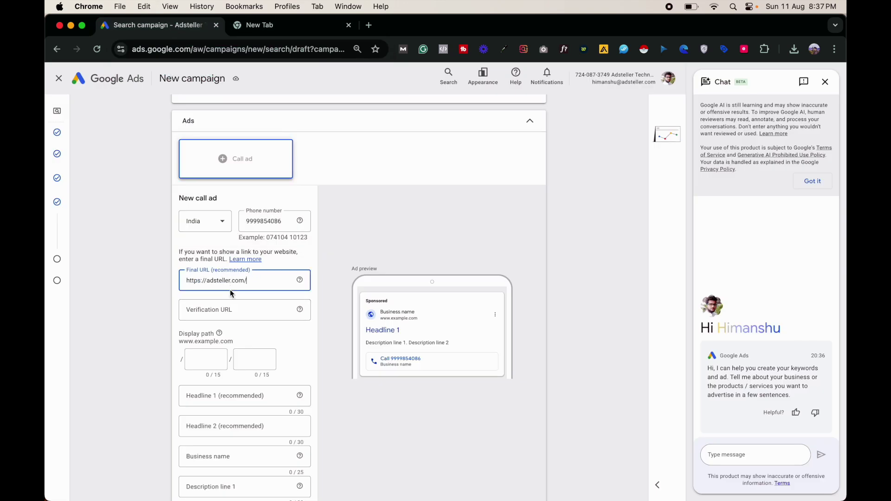
{"action": "left_click", "coordinate": [231, 313]}
{"action": "key", "text": "super+v"}
{"action": "key", "text": "super+v"}
{"action": "key", "text": "super+a"}
{"action": "key", "text": "super+v"}
{"action": "left_click", "coordinate": [164, 341]}
{"action": "scroll", "coordinate": [146, 343], "scroll_direction": "down", "scroll_amount": 3}
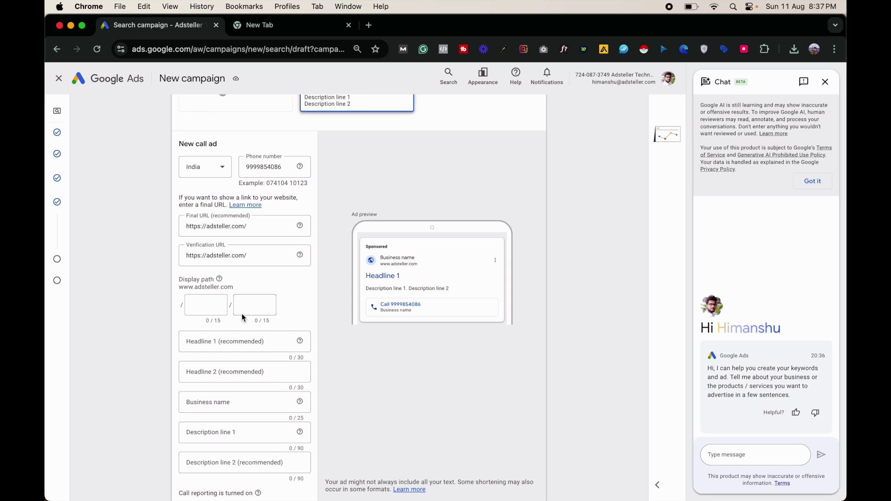
{"action": "left_click", "coordinate": [210, 308]}
{"action": "type", "text": "website"}
{"action": "key", "text": "Caps_Lock"}
{"action": "key", "text": "Caps_Lock"}
{"action": "key", "text": "Tab"}
{"action": "type", "text": "dev"}
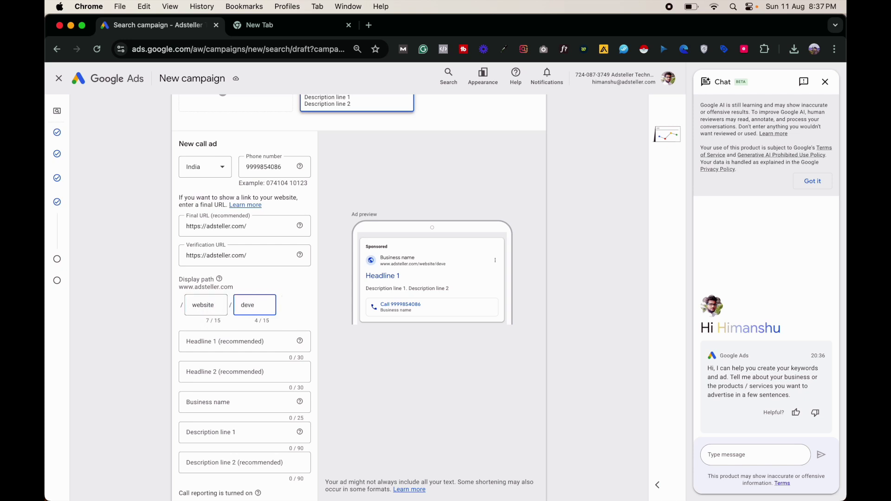
{"action": "type", "text": "opment"}
{"action": "left_click", "coordinate": [301, 312]}
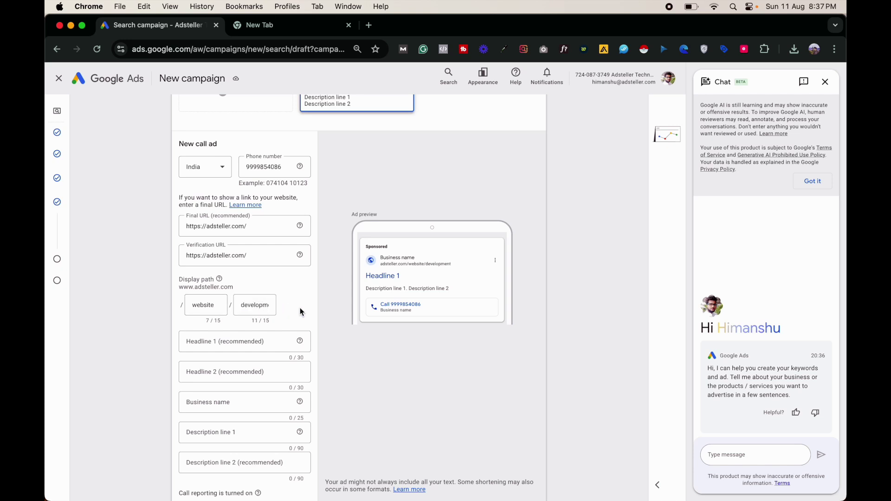
{"action": "left_click_drag", "start_coordinate": [409, 266], "coordinate": [450, 261]}
{"action": "left_click", "coordinate": [303, 298]}
{"action": "scroll", "coordinate": [302, 298], "scroll_direction": "down", "scroll_amount": 3}
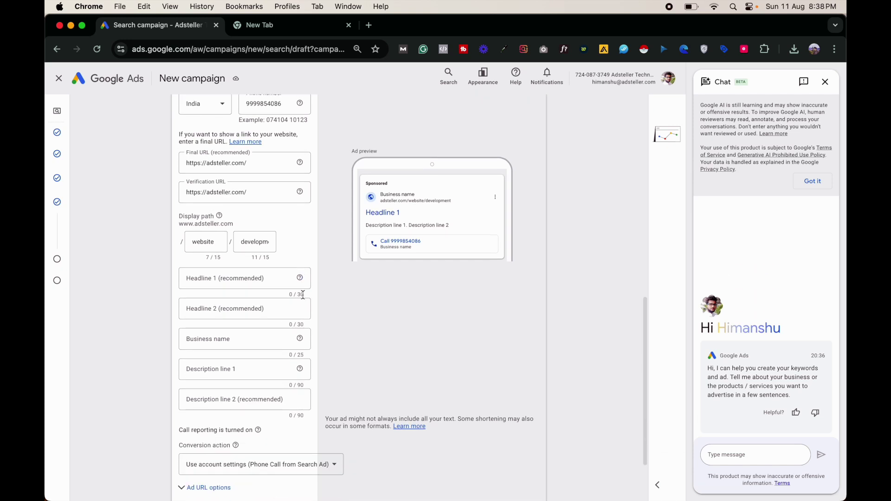
{"action": "scroll", "coordinate": [315, 318], "scroll_direction": "down", "scroll_amount": 2}
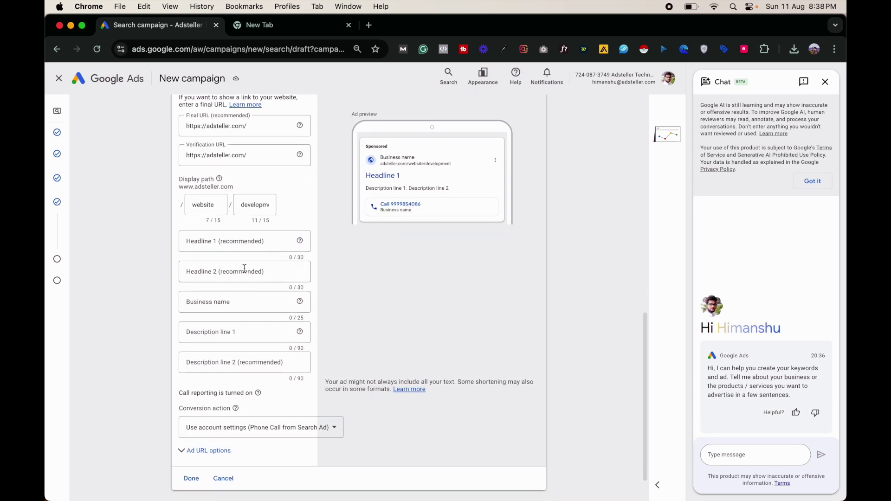
{"action": "left_click", "coordinate": [217, 242]}
{"action": "left_click", "coordinate": [217, 301]}
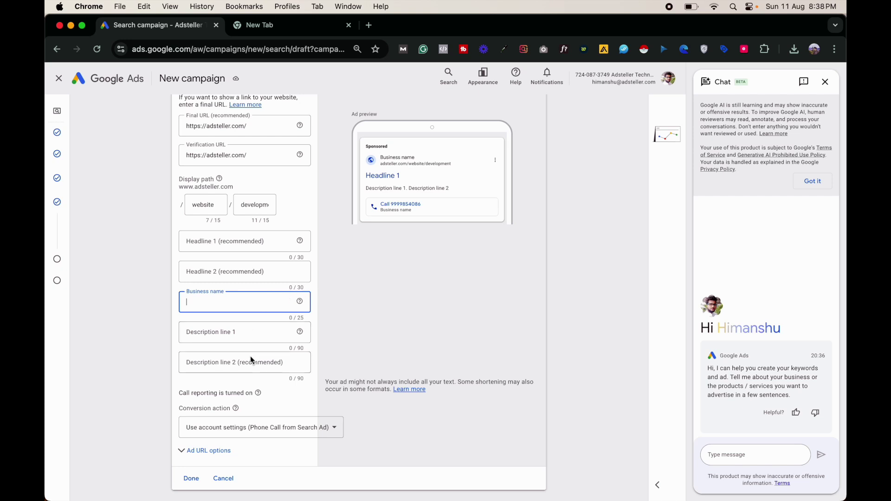
{"action": "scroll", "coordinate": [248, 390], "scroll_direction": "down", "scroll_amount": 2}
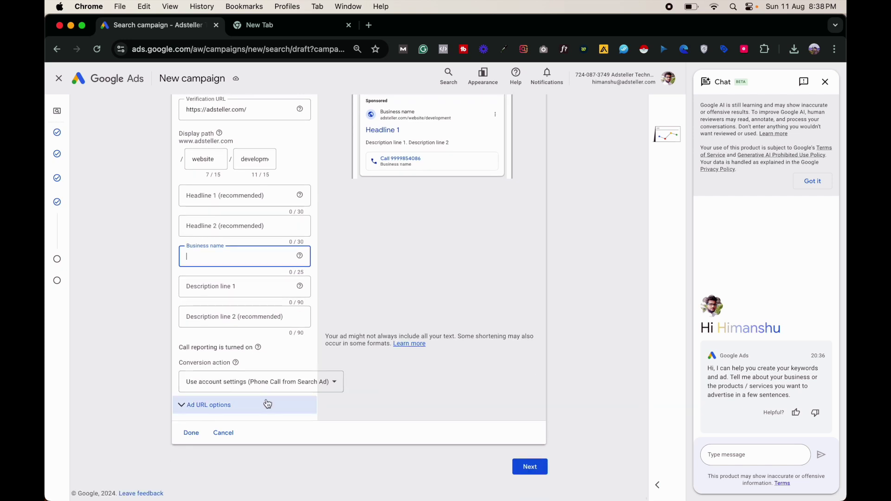
- Set the call ad's conversion action to Phone Call from Search Ad and save the ad
{"action": "left_click", "coordinate": [296, 387]}
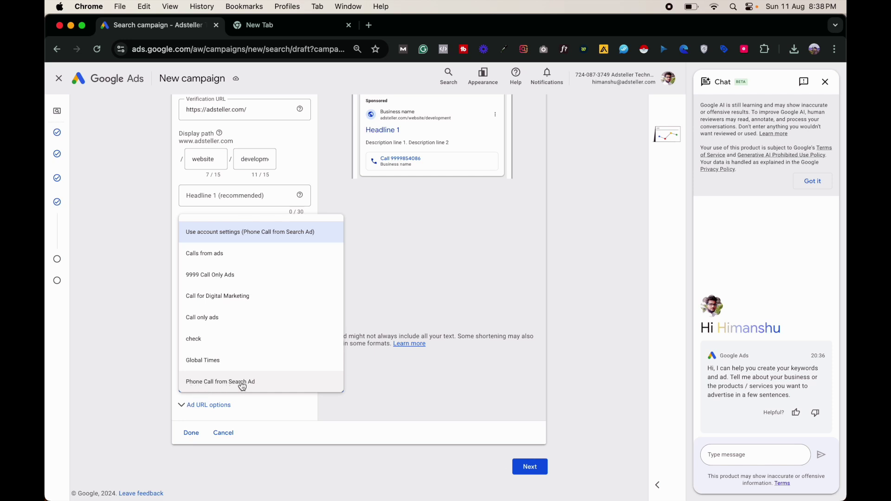
{"action": "left_click", "coordinate": [242, 385]}
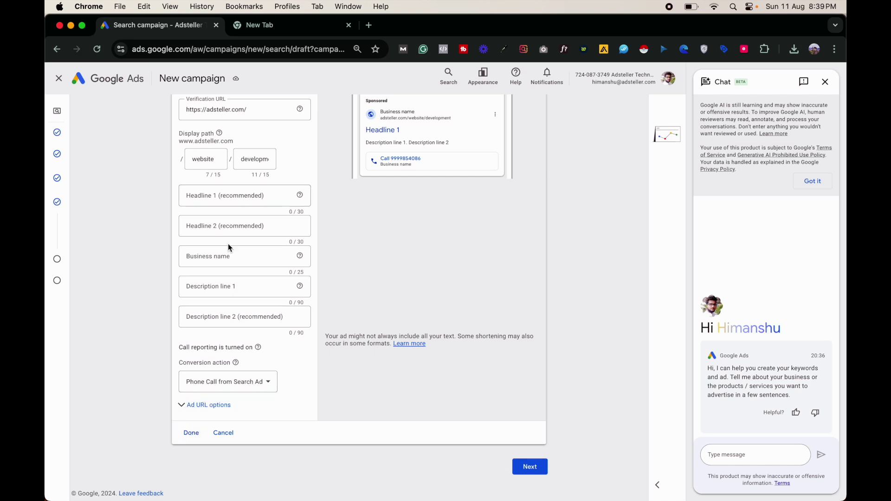
{"action": "scroll", "coordinate": [190, 327], "scroll_direction": "up", "scroll_amount": 3}
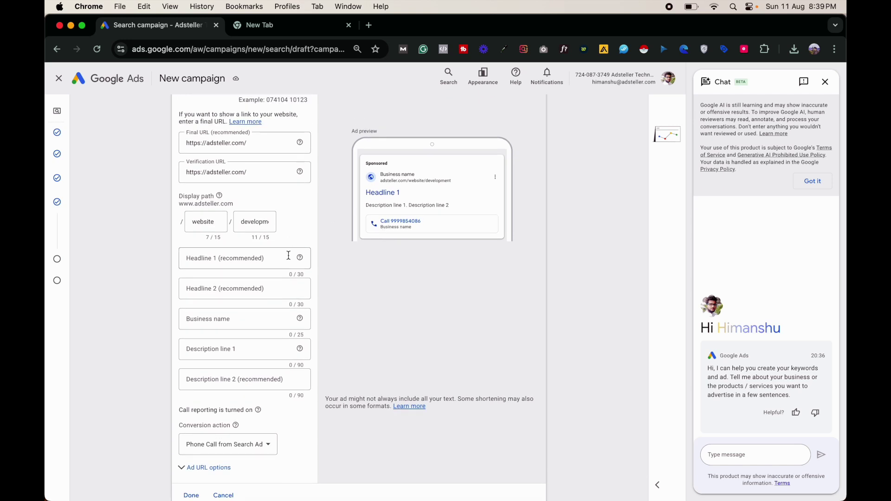
{"action": "scroll", "coordinate": [174, 438], "scroll_direction": "down", "scroll_amount": 3}
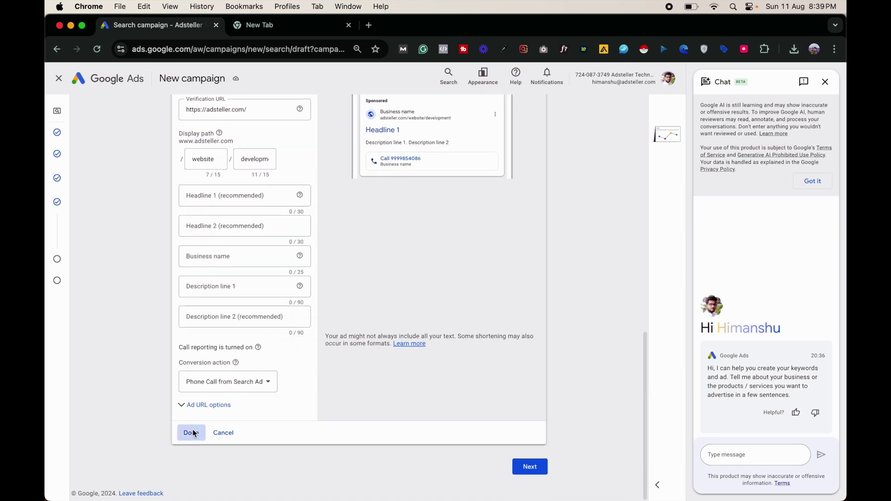
{"action": "left_click", "coordinate": [191, 433]}
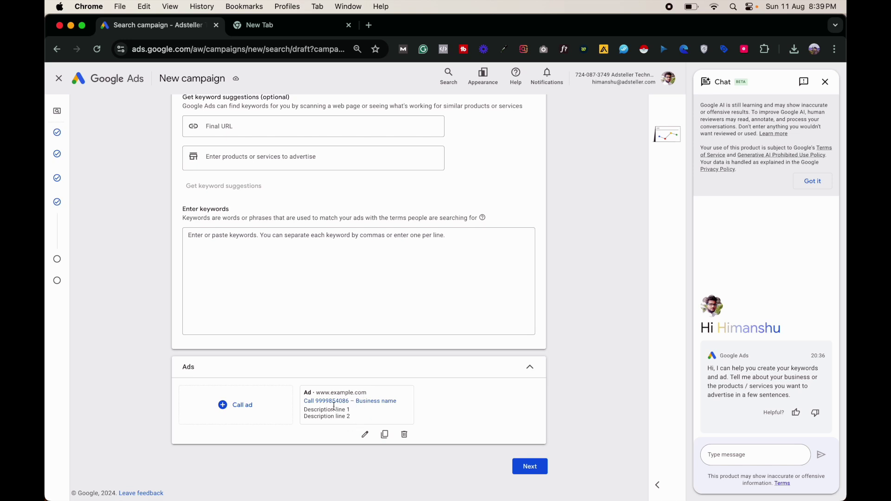
- Create a second call ad with the same phone number and save it
{"action": "left_click", "coordinate": [248, 406]}
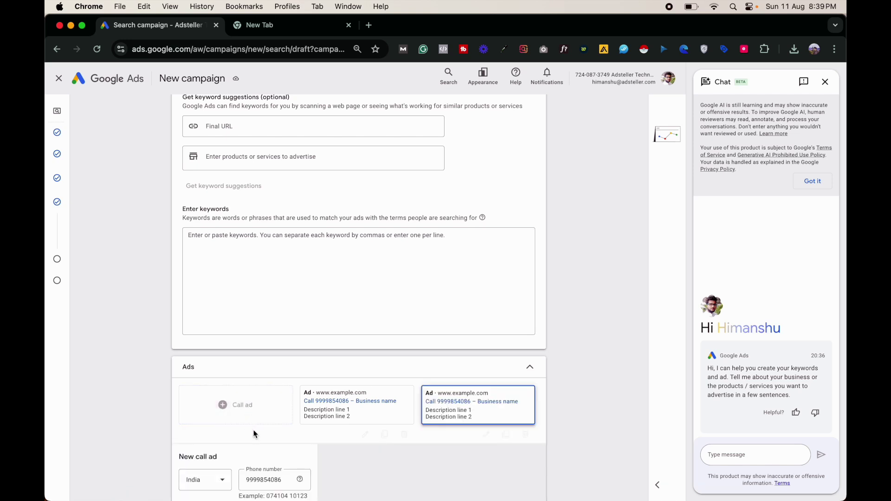
{"action": "scroll", "coordinate": [227, 404], "scroll_direction": "down", "scroll_amount": 5}
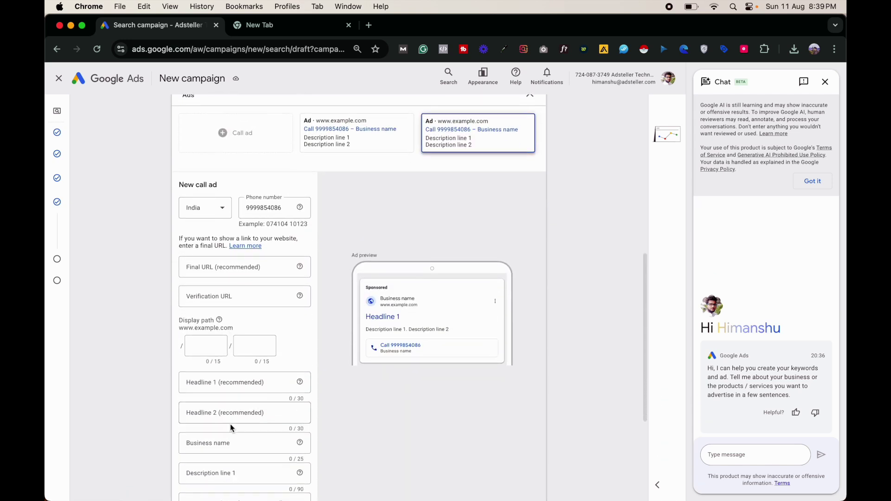
{"action": "scroll", "coordinate": [230, 424], "scroll_direction": "down", "scroll_amount": 3}
{"action": "left_click", "coordinate": [194, 469]}
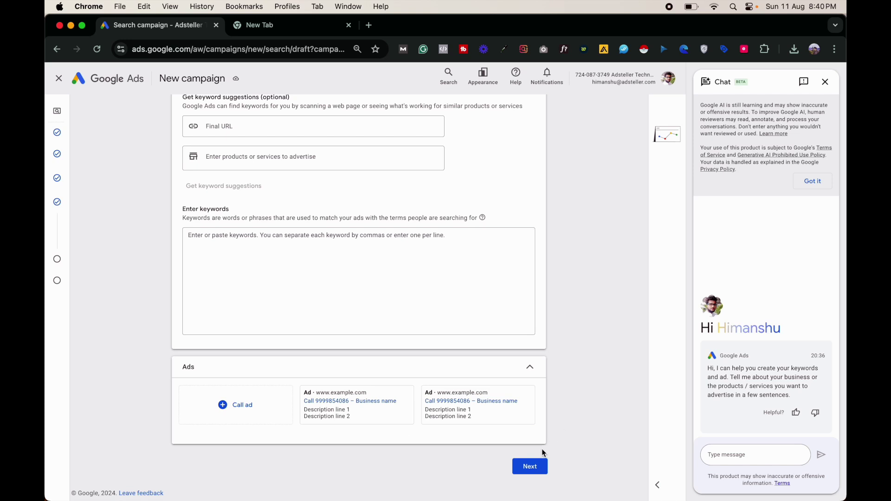
- Move to the Budget step and set the average daily budget to ₹500.00
{"action": "left_click", "coordinate": [515, 473]}
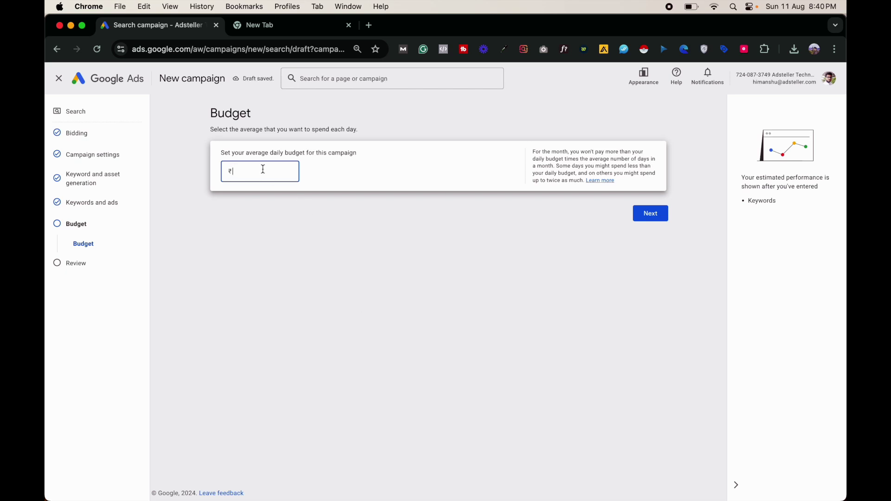
{"action": "type", "text": "500"}
{"action": "left_click", "coordinate": [359, 183]}
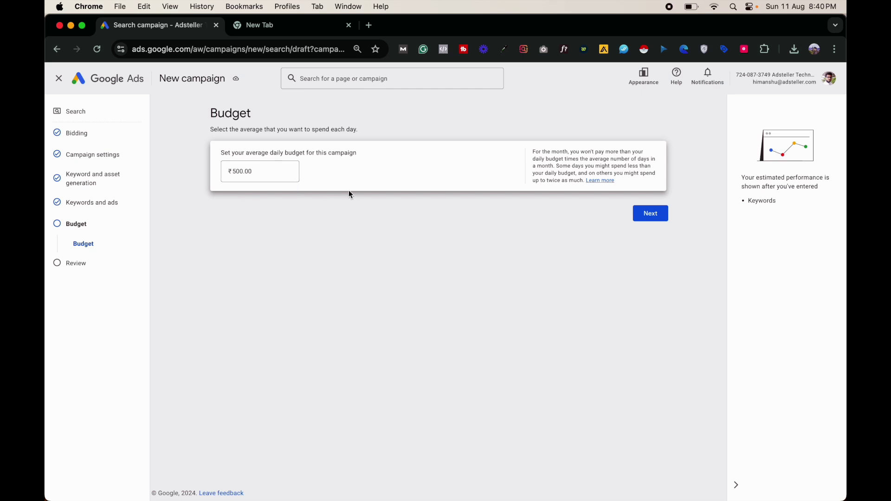
- Look over the Review step's missing-keyword and ad issues, then exit the draft to Overview
{"action": "left_click", "coordinate": [647, 215]}
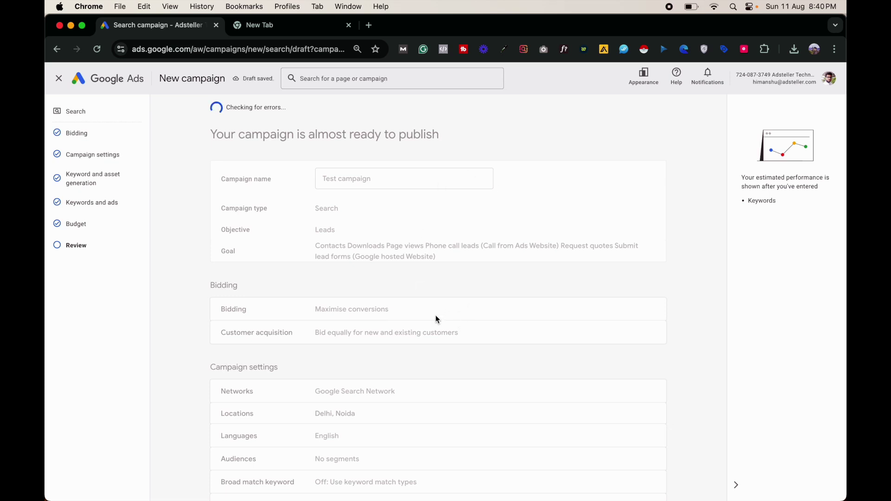
{"action": "scroll", "coordinate": [435, 318], "scroll_direction": "down", "scroll_amount": 5}
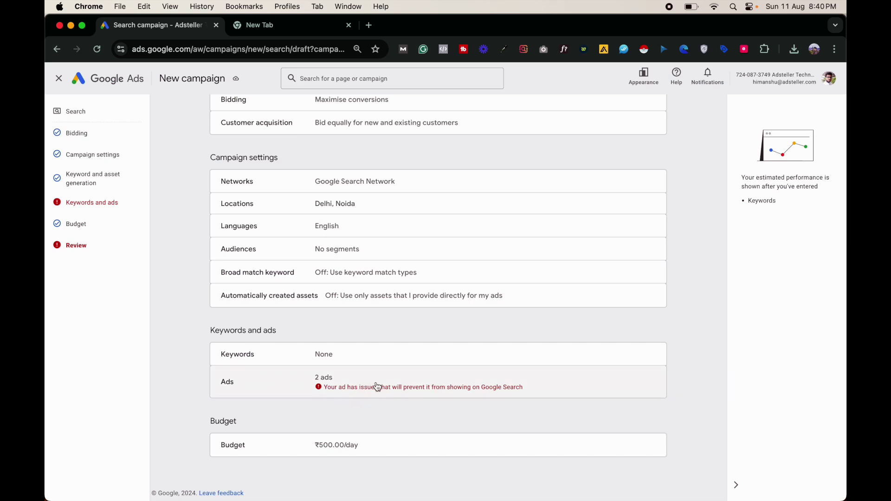
{"action": "scroll", "coordinate": [441, 343], "scroll_direction": "up", "scroll_amount": 10}
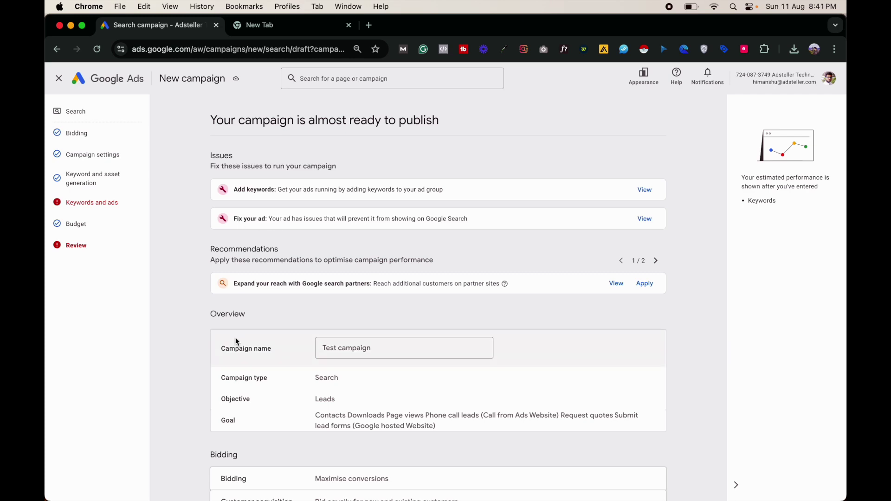
{"action": "scroll", "coordinate": [235, 341], "scroll_direction": "down", "scroll_amount": 8}
{"action": "scroll", "coordinate": [257, 229], "scroll_direction": "up", "scroll_amount": 5}
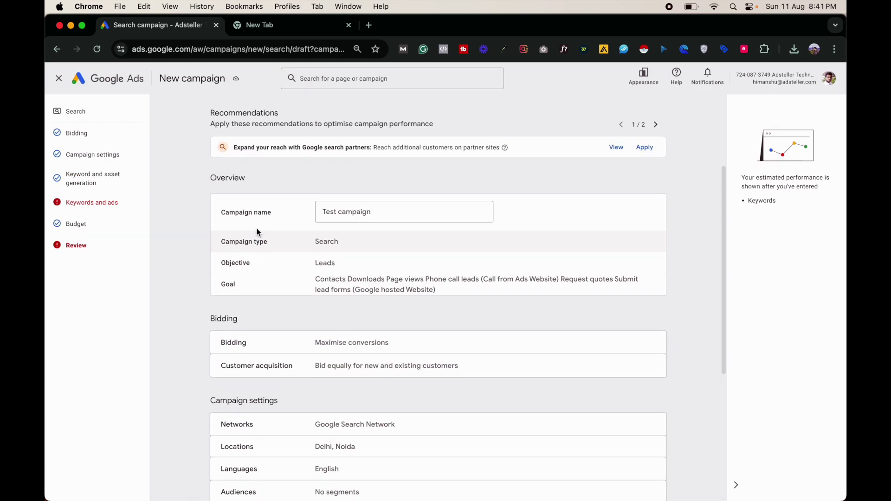
{"action": "scroll", "coordinate": [220, 213], "scroll_direction": "up", "scroll_amount": 3}
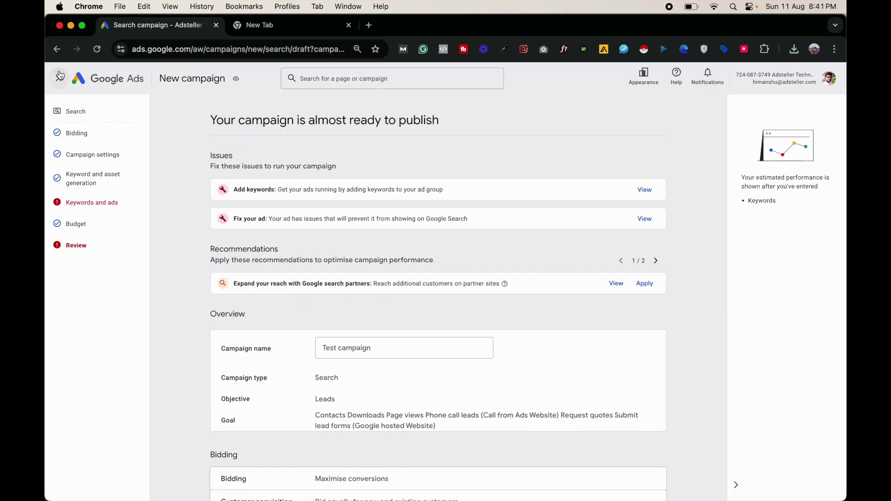
{"action": "left_click", "coordinate": [58, 77]}
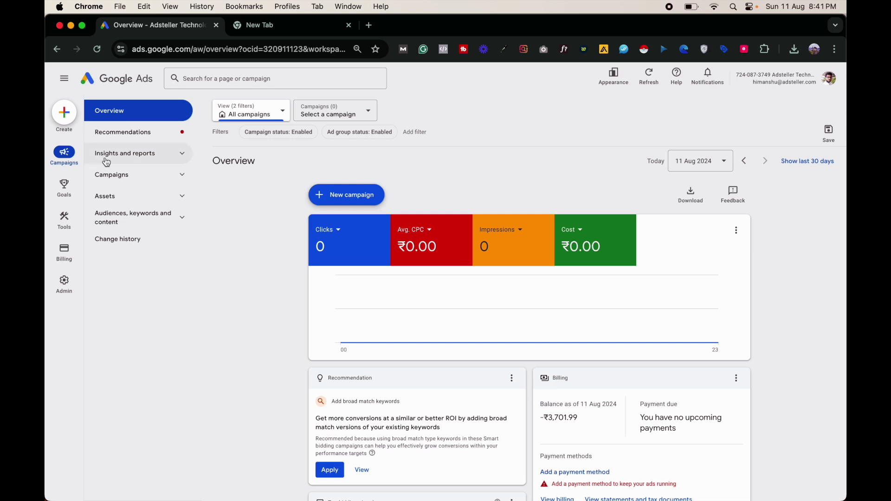
- Navigate the left menu to Goals > Conversions > Summary
{"action": "left_click", "coordinate": [64, 79]}
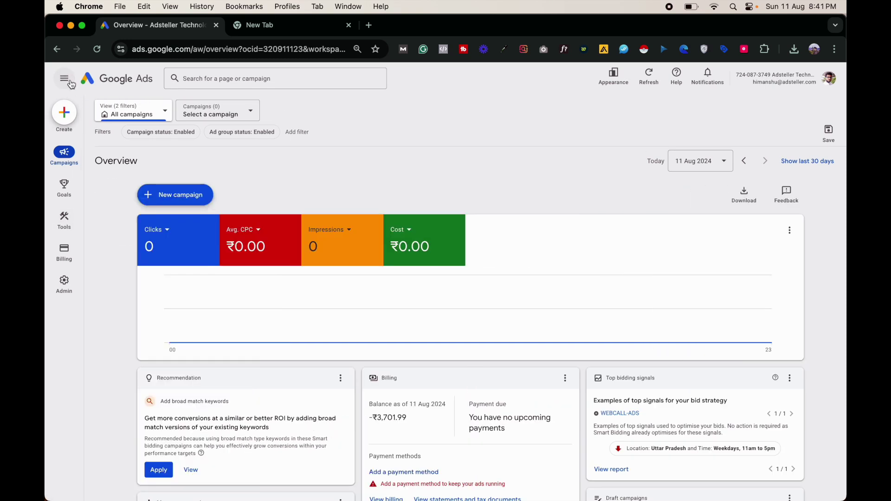
{"action": "left_click", "coordinate": [63, 80]}
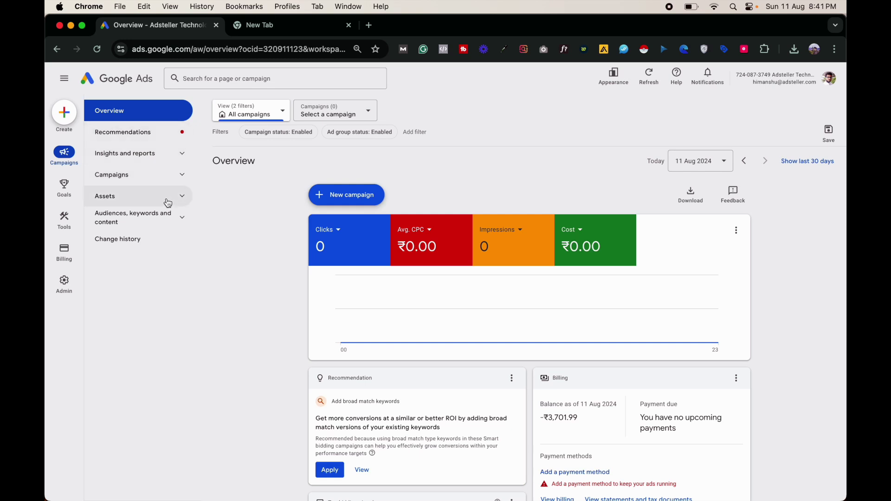
{"action": "left_click", "coordinate": [184, 159]}
{"action": "left_click", "coordinate": [184, 158]}
{"action": "left_click", "coordinate": [184, 182]}
{"action": "left_click", "coordinate": [184, 182]}
{"action": "left_click", "coordinate": [185, 182]}
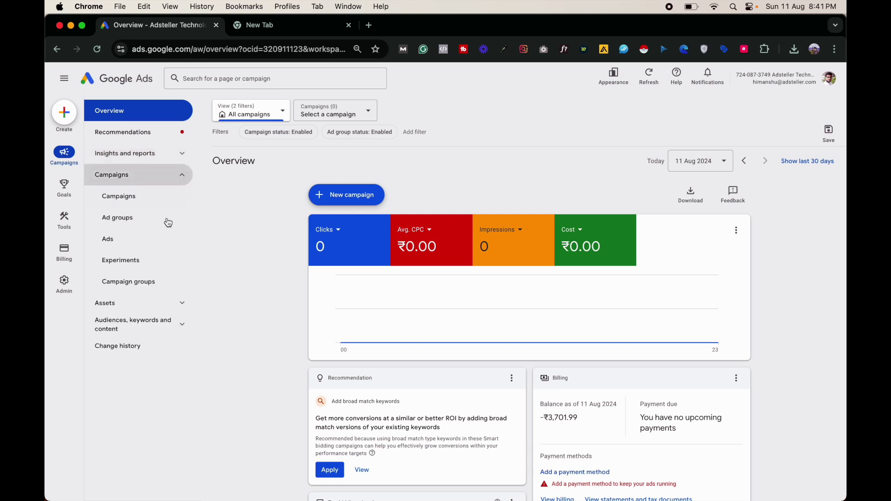
{"action": "mouse_move", "coordinate": [74, 218]}
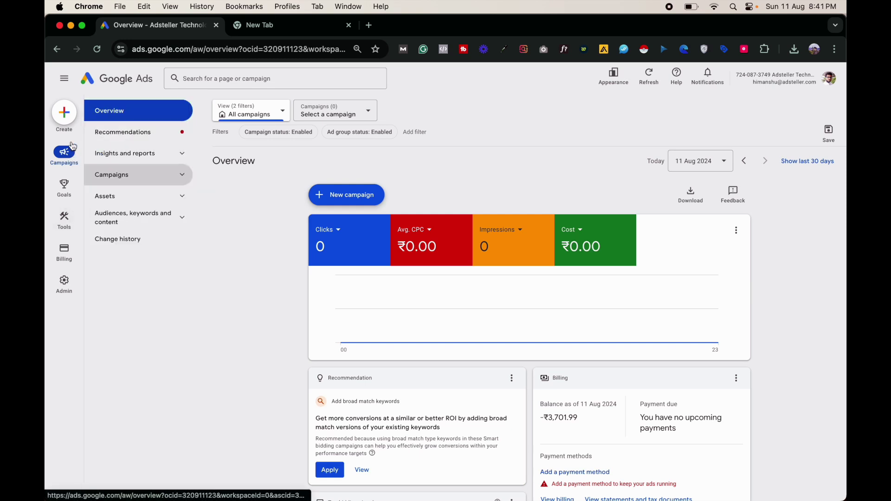
{"action": "mouse_move", "coordinate": [64, 193]}
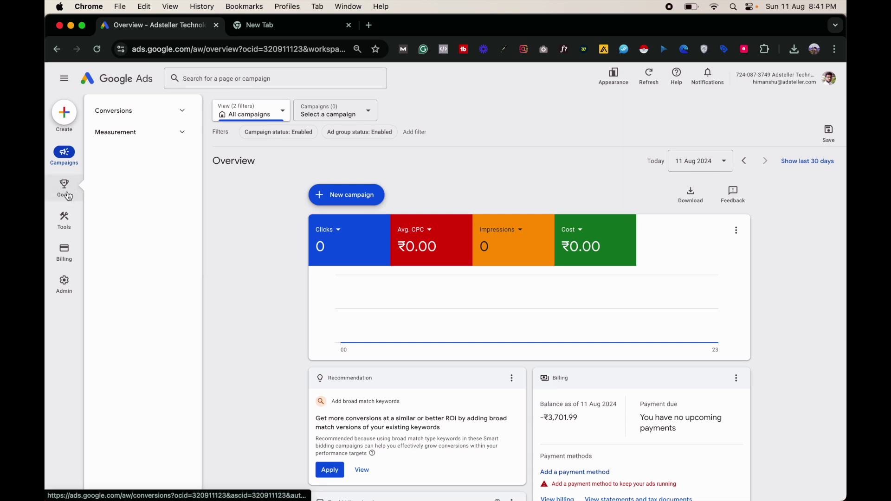
{"action": "left_click", "coordinate": [153, 111]}
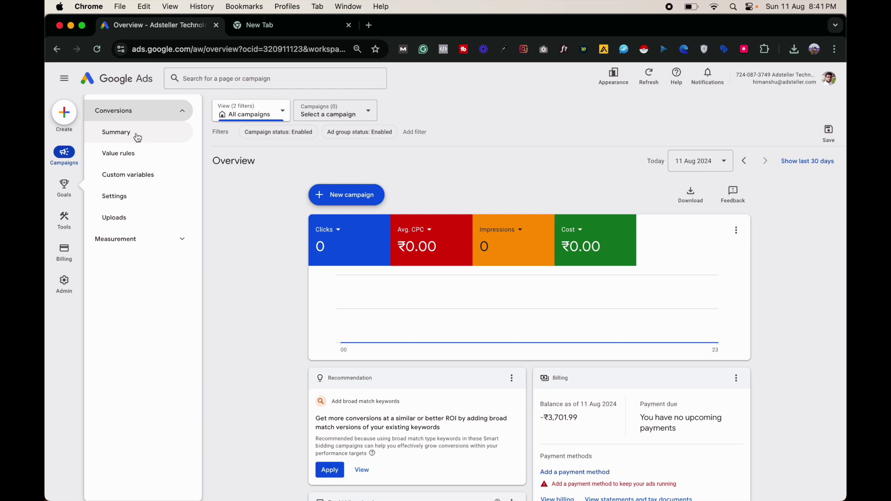
{"action": "left_click", "coordinate": [146, 138]}
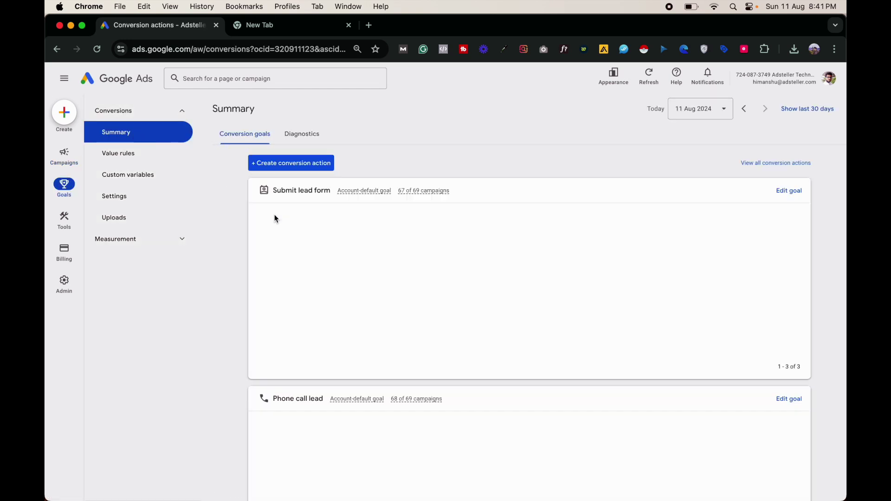
- Create a Phone calls conversion action for calls from ads using call extensions or call-only ads
{"action": "left_click", "coordinate": [286, 164]}
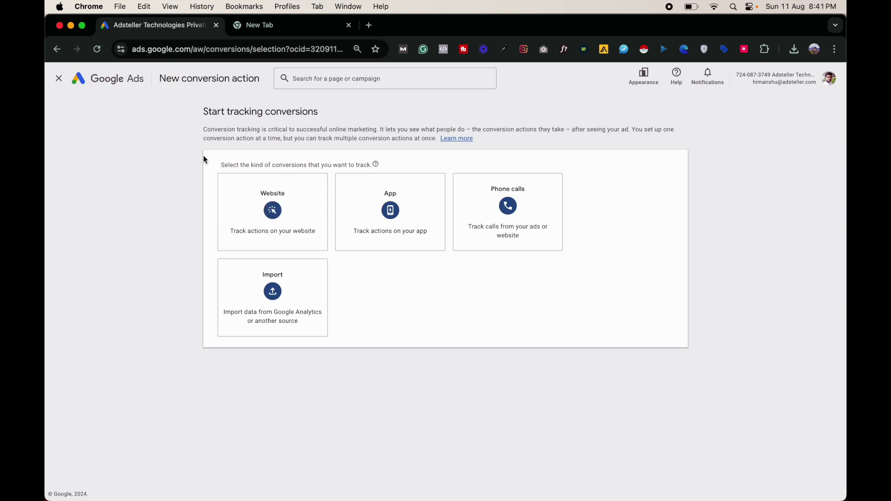
{"action": "left_click_drag", "start_coordinate": [198, 119], "coordinate": [346, 122]}
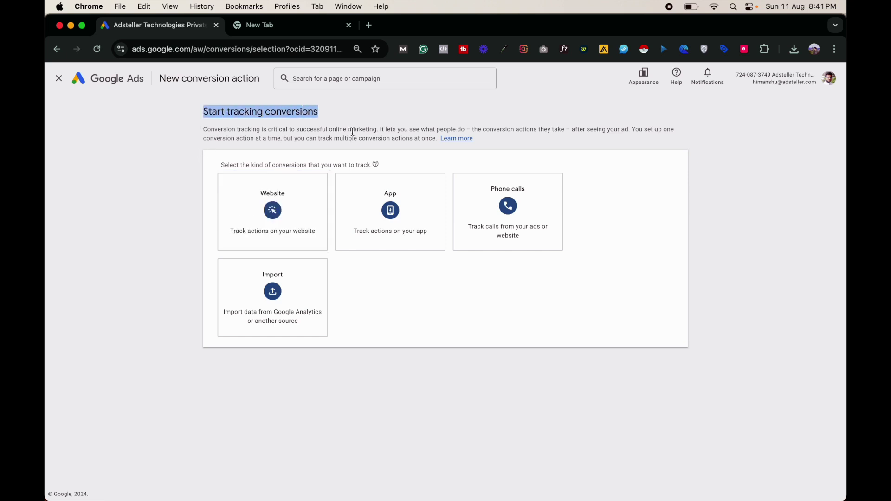
{"action": "left_click", "coordinate": [350, 135]}
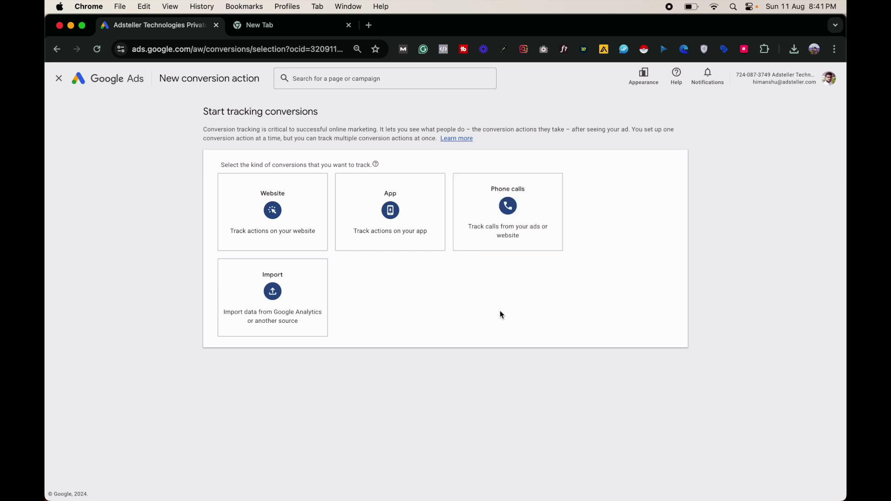
{"action": "left_click", "coordinate": [516, 230]}
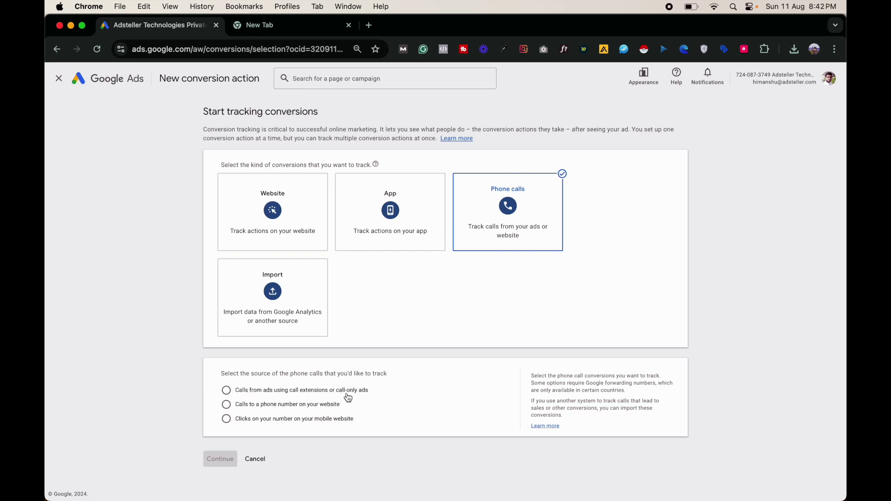
{"action": "left_click", "coordinate": [243, 393]}
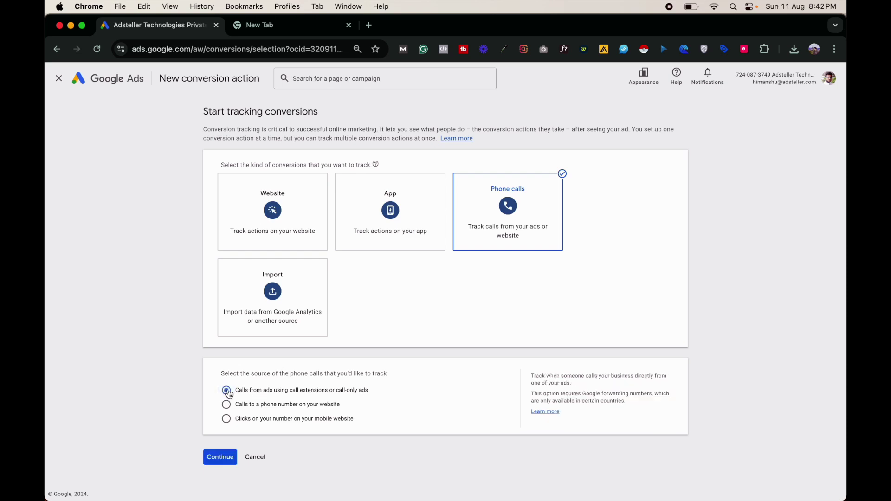
{"action": "left_click", "coordinate": [219, 458]}
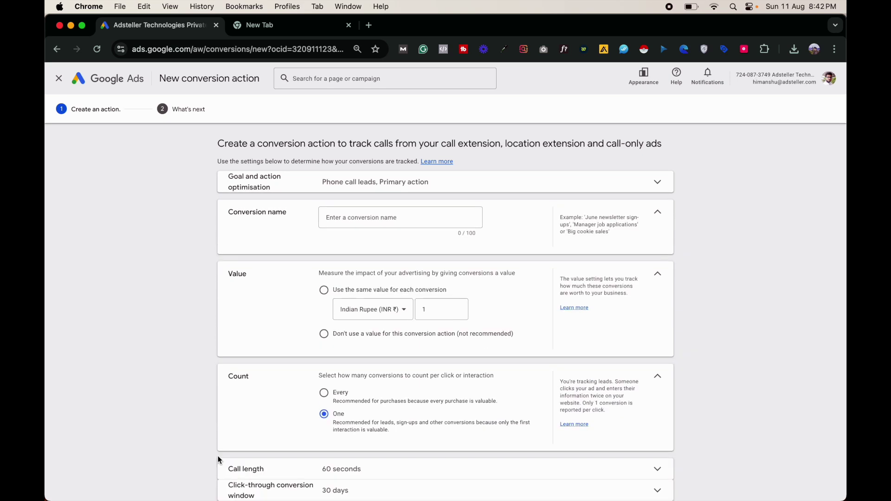
- Name the conversion XYZ and give every conversion the same value of ₹5000
{"action": "left_click", "coordinate": [346, 219]}
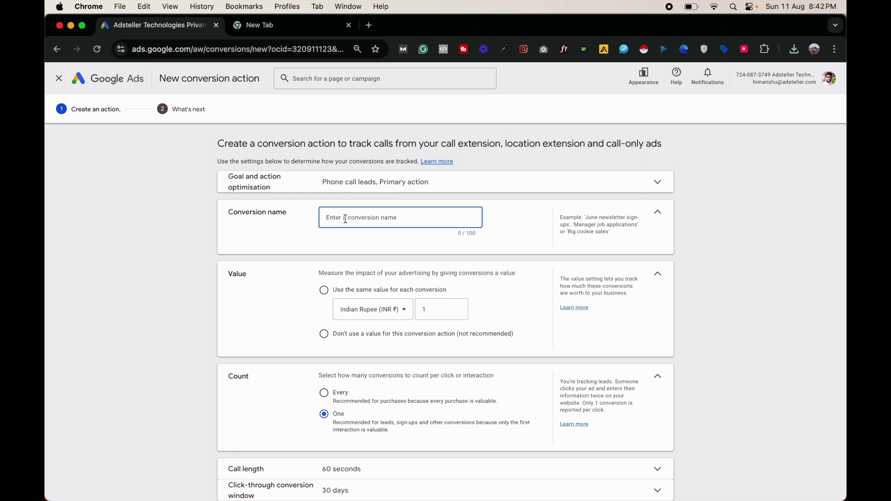
{"action": "type", "text": "XYZ"}
{"action": "left_click", "coordinate": [290, 241]}
{"action": "scroll", "coordinate": [284, 336], "scroll_direction": "down", "scroll_amount": 1}
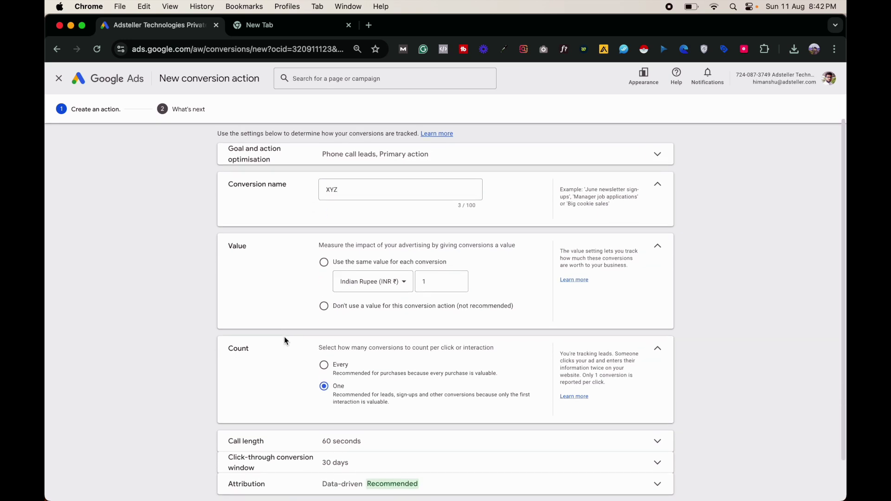
{"action": "left_click", "coordinate": [325, 264]}
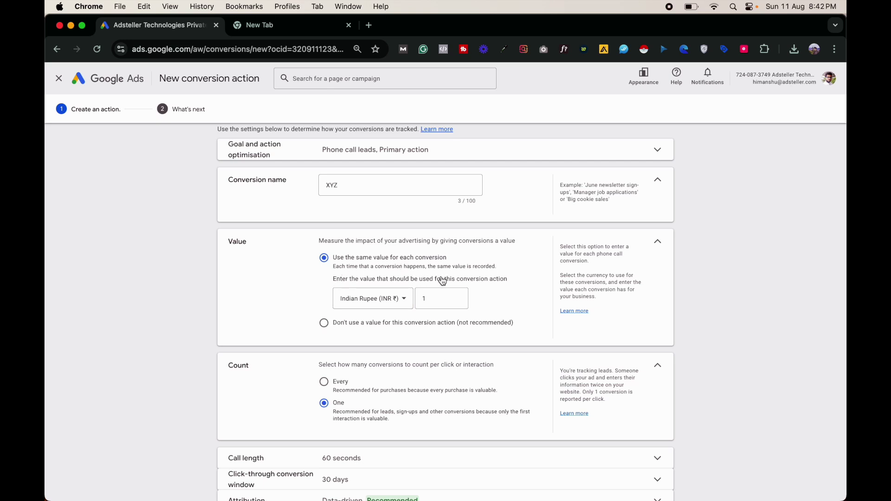
{"action": "left_click", "coordinate": [441, 301]}
{"action": "key", "text": "super+a"}
{"action": "type", "text": "5000"}
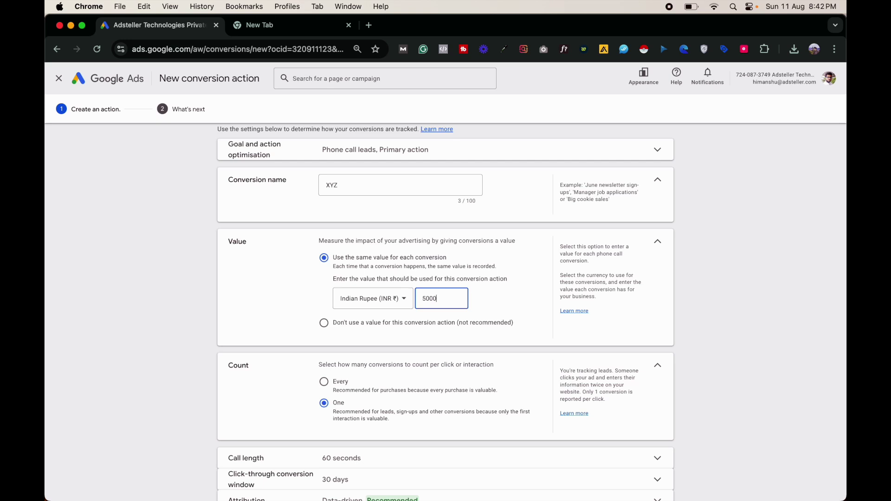
{"action": "left_click", "coordinate": [298, 305]}
{"action": "scroll", "coordinate": [299, 346], "scroll_direction": "down", "scroll_amount": 3}
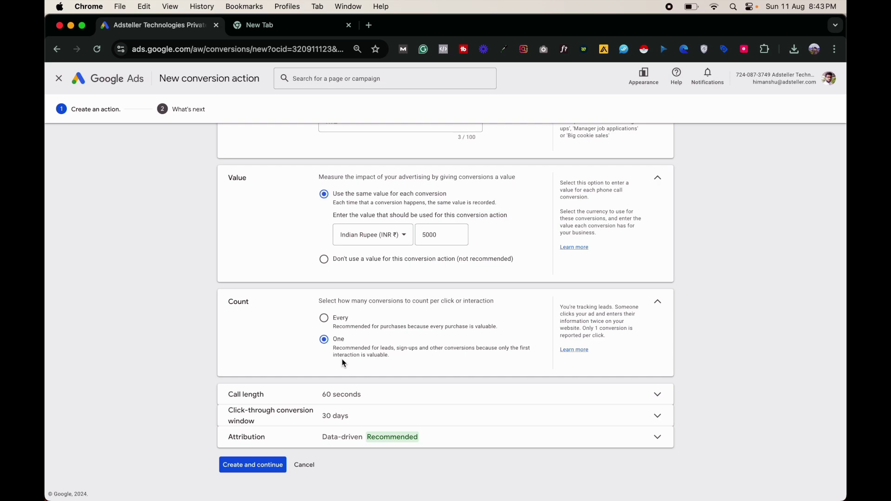
- Keep the conversion's minimum call length at 60 seconds
{"action": "key", "text": "super+equal"}
{"action": "scroll", "coordinate": [307, 365], "scroll_direction": "down", "scroll_amount": 1}
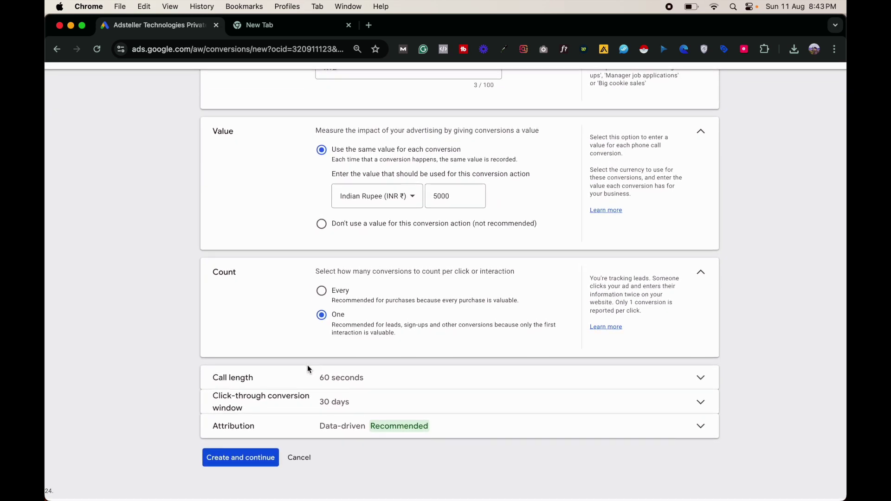
{"action": "left_click", "coordinate": [374, 382]}
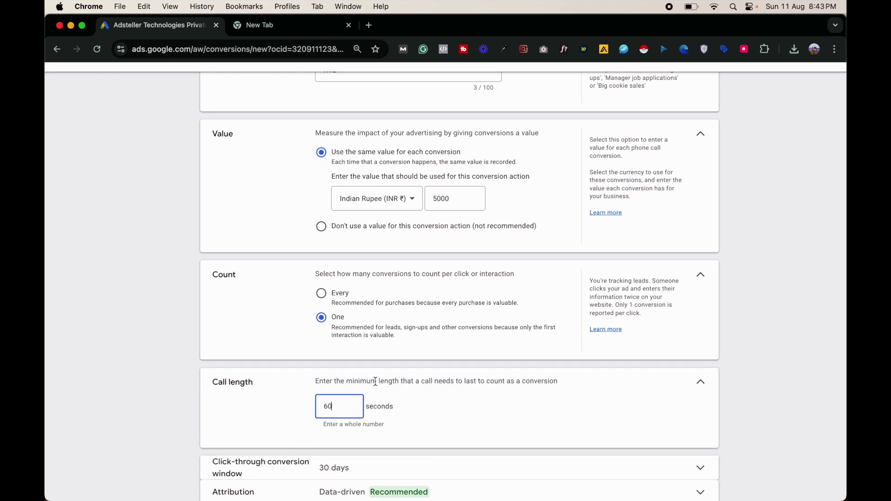
{"action": "scroll", "coordinate": [281, 399], "scroll_direction": "down", "scroll_amount": 3}
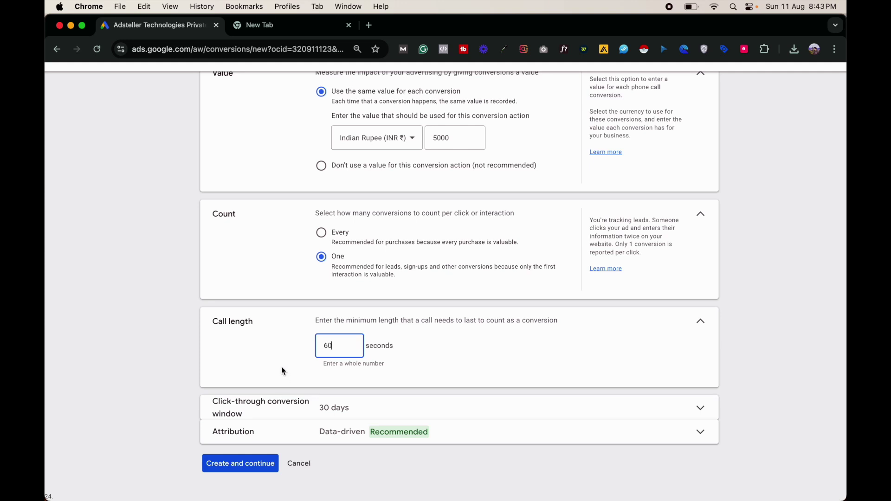
{"action": "key", "text": "super+a"}
{"action": "left_click", "coordinate": [289, 354]}
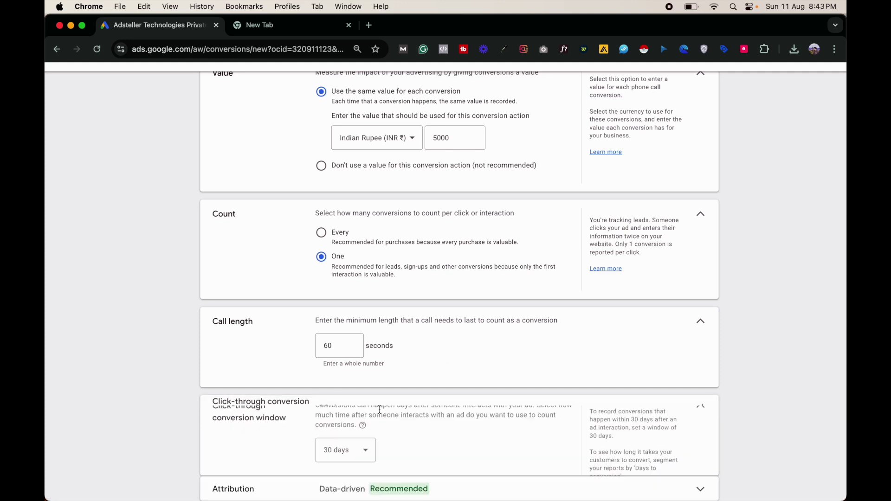
- Keep the click-through conversion window at 30 days
{"action": "left_click", "coordinate": [380, 410]}
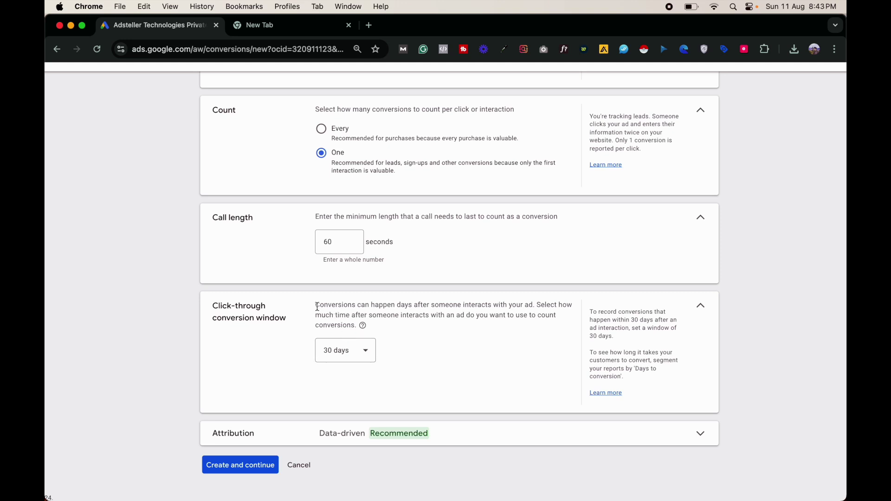
{"action": "left_click_drag", "start_coordinate": [316, 305], "coordinate": [350, 326]}
{"action": "left_click", "coordinate": [328, 322]}
{"action": "left_click", "coordinate": [364, 351]}
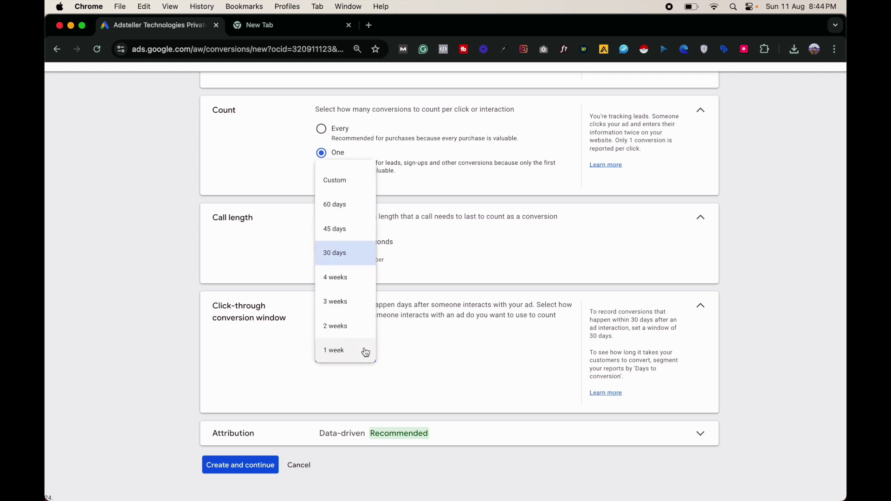
{"action": "left_click", "coordinate": [352, 263]}
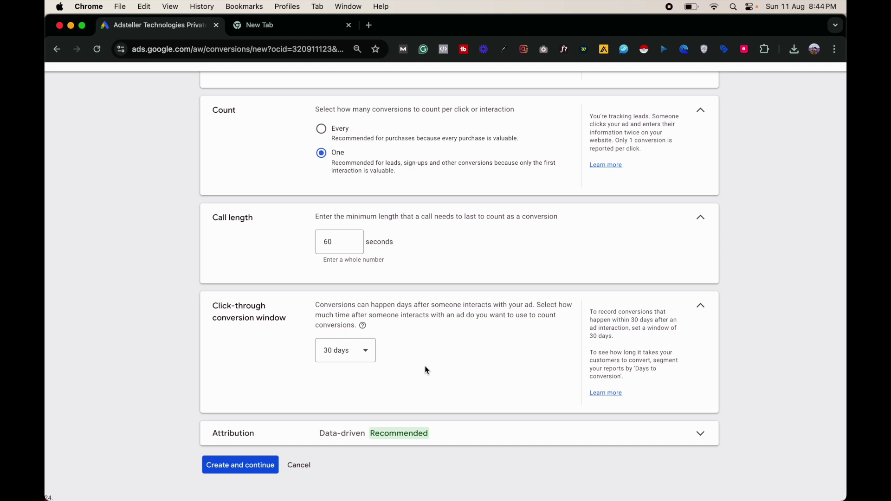
{"action": "scroll", "coordinate": [425, 366], "scroll_direction": "down", "scroll_amount": 2}
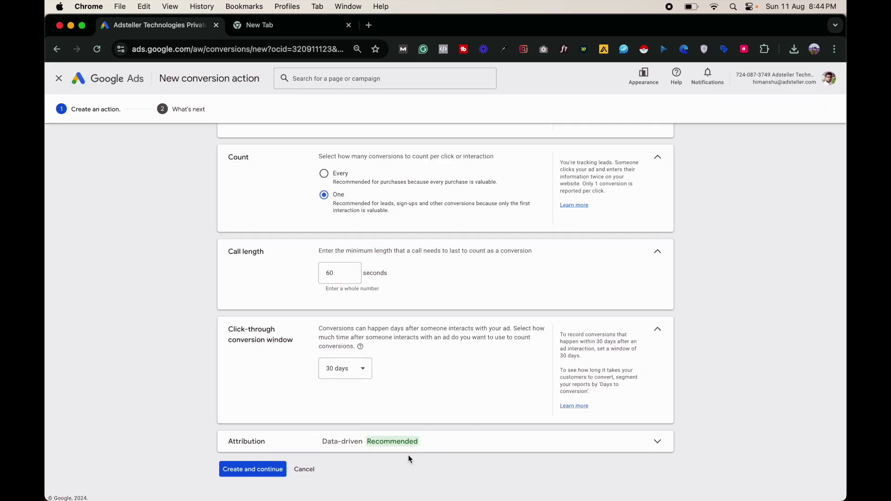
- Check the attribution setting, create the XYZ phone-call conversion action, and return to the account Overview
{"action": "left_click", "coordinate": [455, 449]}
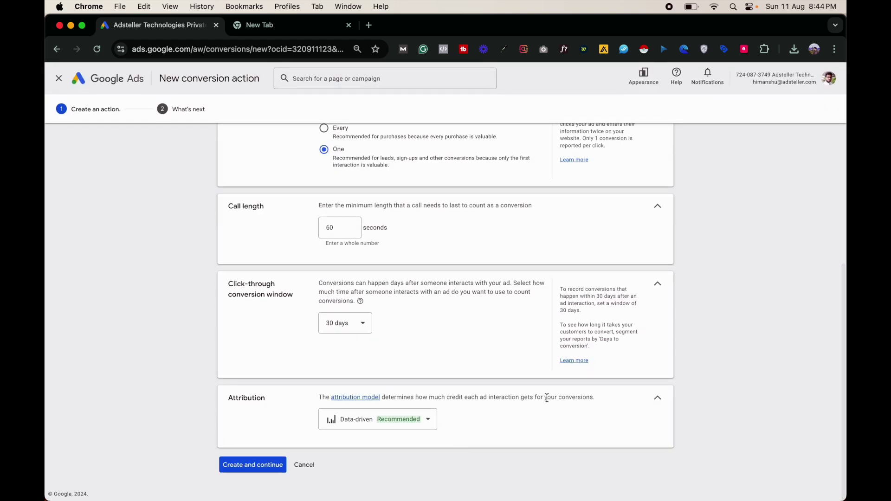
{"action": "left_click", "coordinate": [239, 462]}
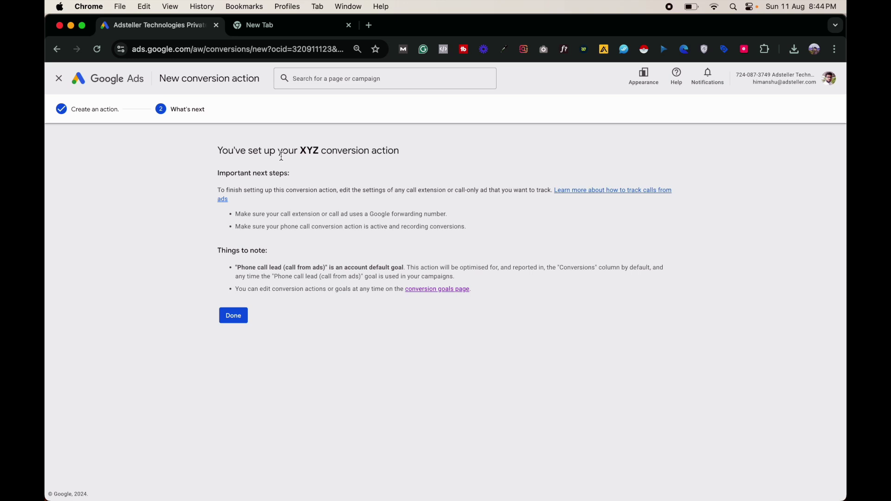
{"action": "left_click_drag", "start_coordinate": [299, 151], "coordinate": [320, 151]}
{"action": "left_click", "coordinate": [238, 315]}
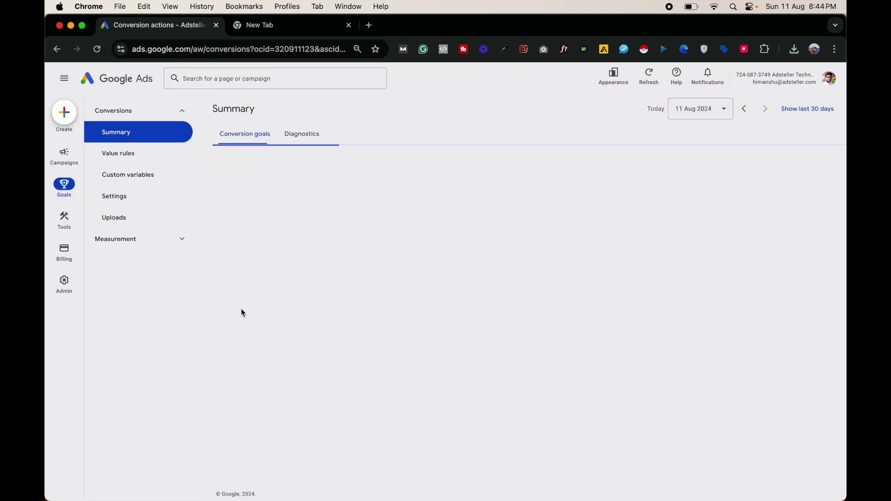
{"action": "left_click", "coordinate": [93, 78]}
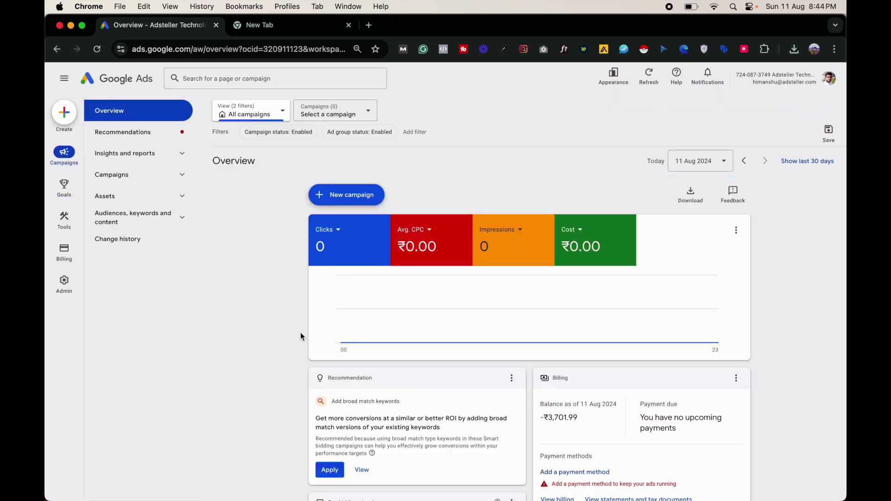